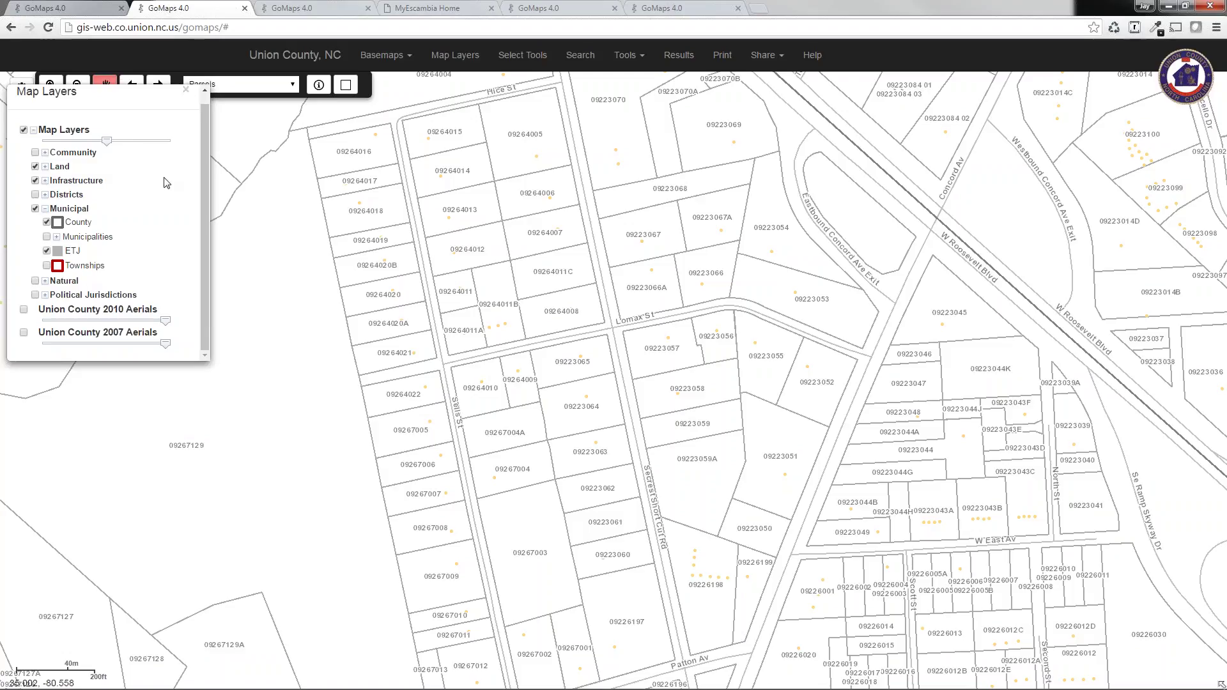
# Examine the sublayers of the Municipal, Infrastructure and Land groups in the map layers, and close the layer list
pyautogui.click(45, 209)
pyautogui.click(46, 192)
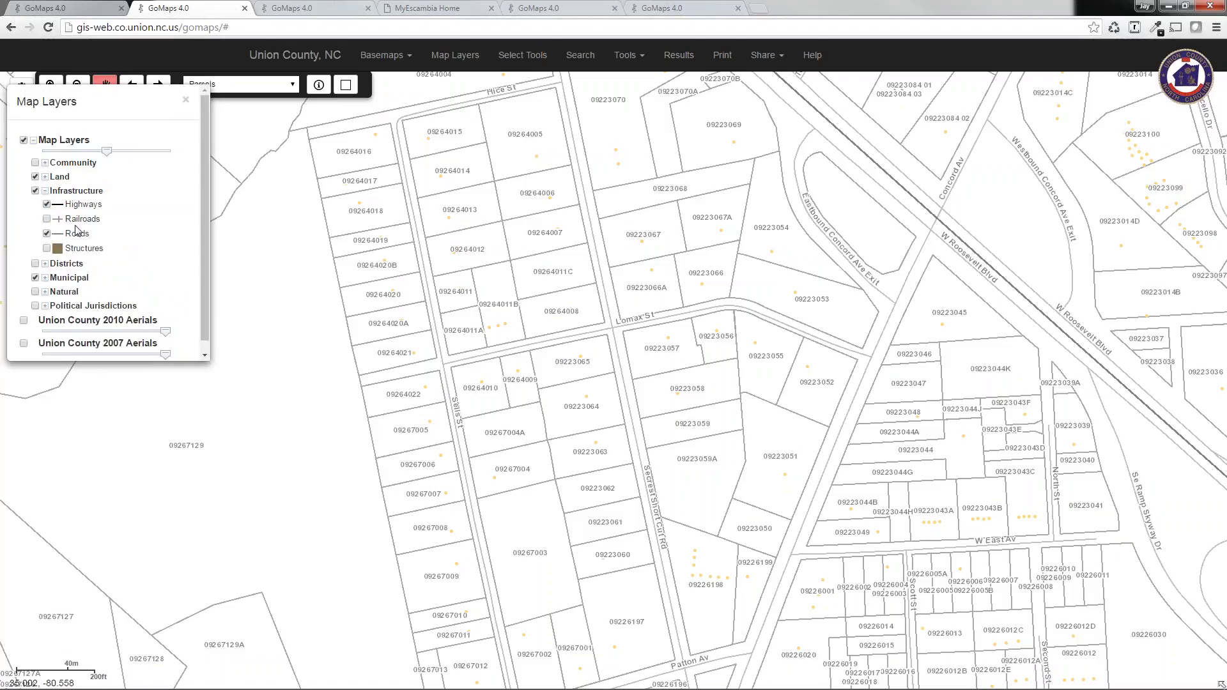
pyautogui.click(44, 191)
pyautogui.click(45, 176)
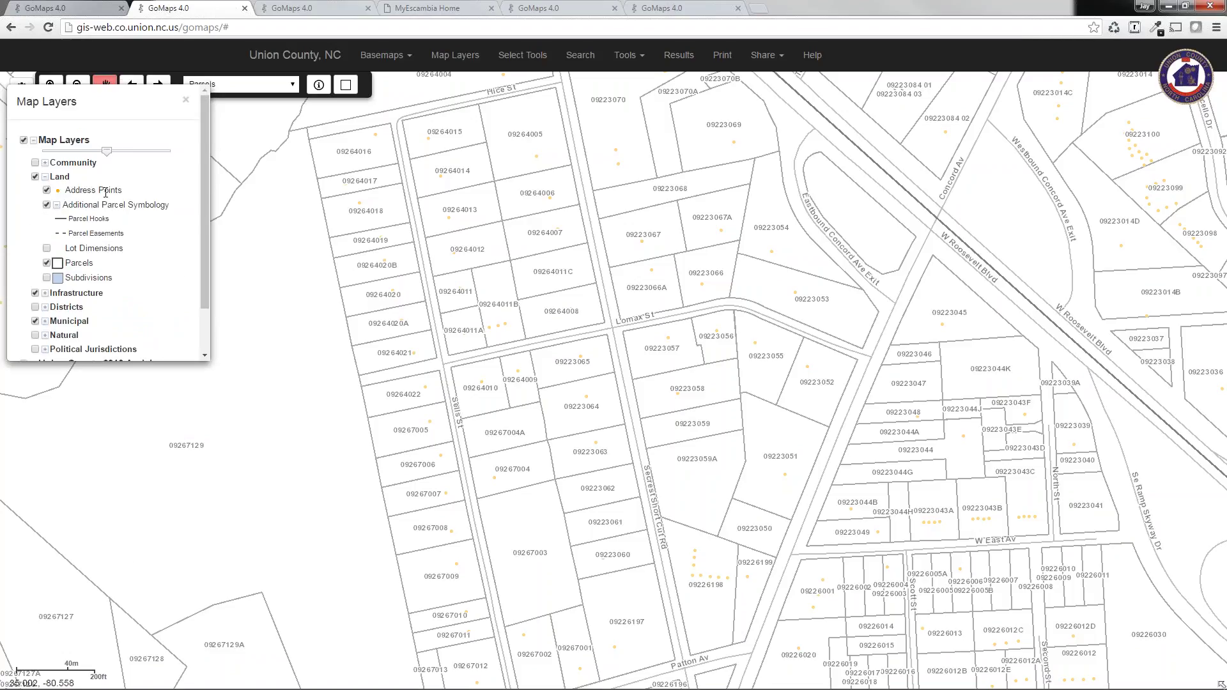
pyautogui.click(185, 99)
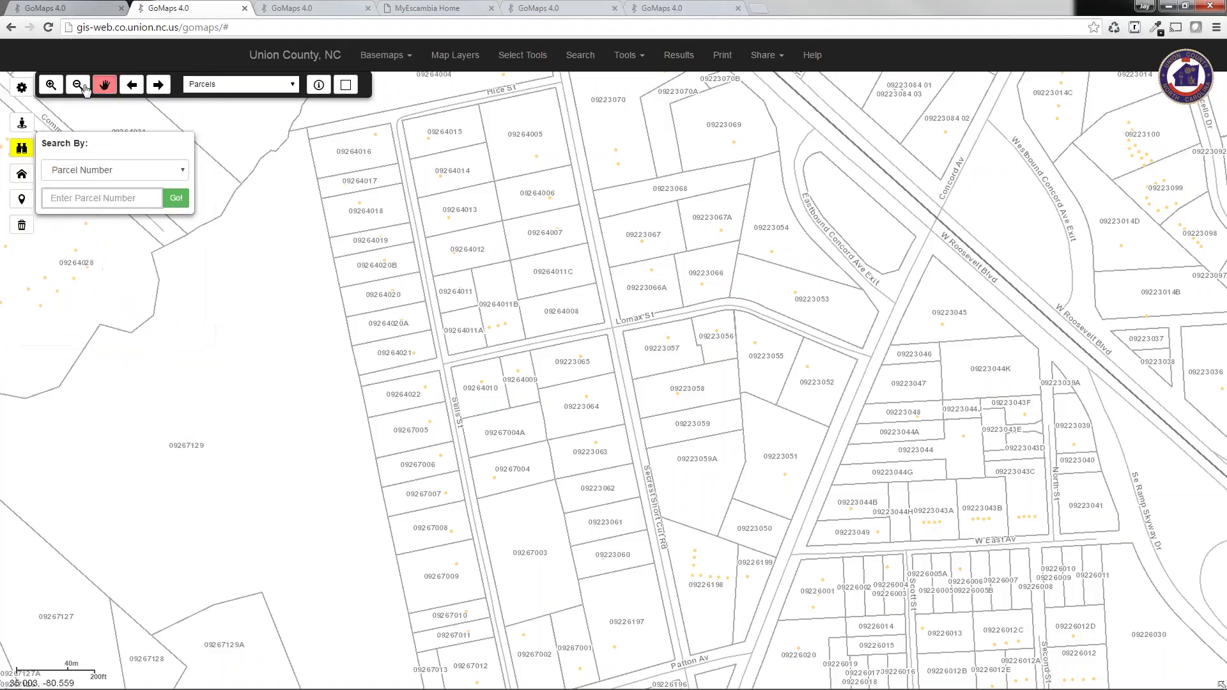
# Hide the quick parcel search box and zoom the map out one step
pyautogui.click(77, 85)
pyautogui.click(22, 148)
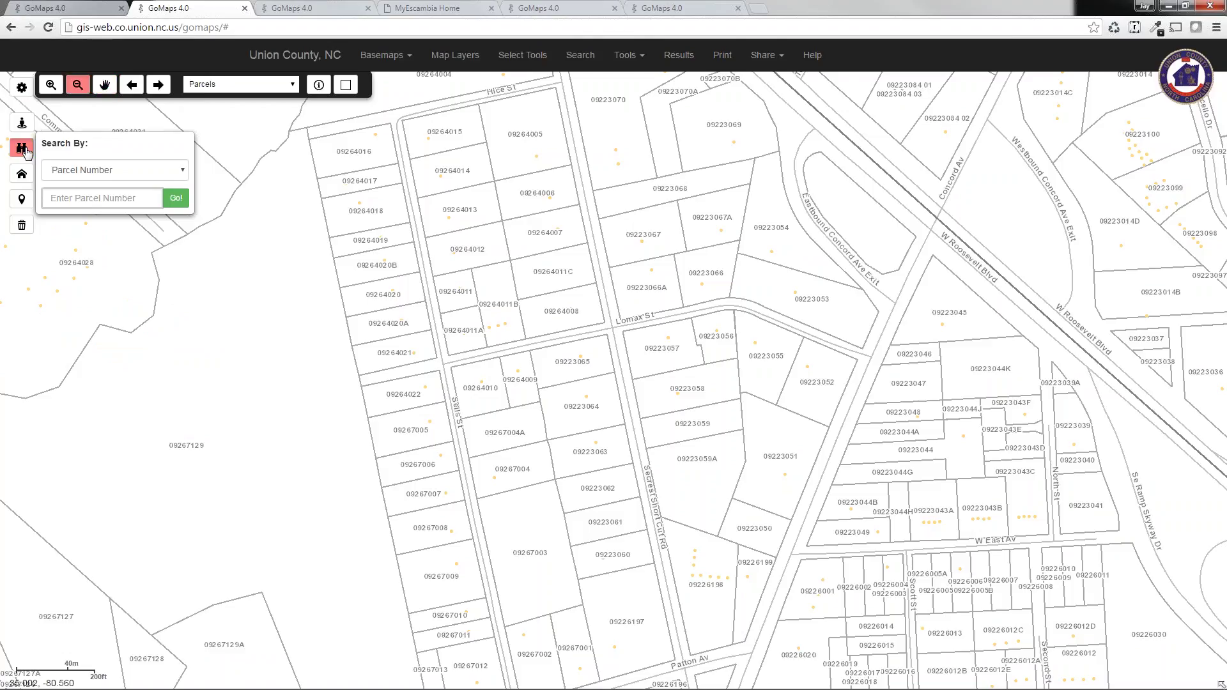
pyautogui.click(403, 249)
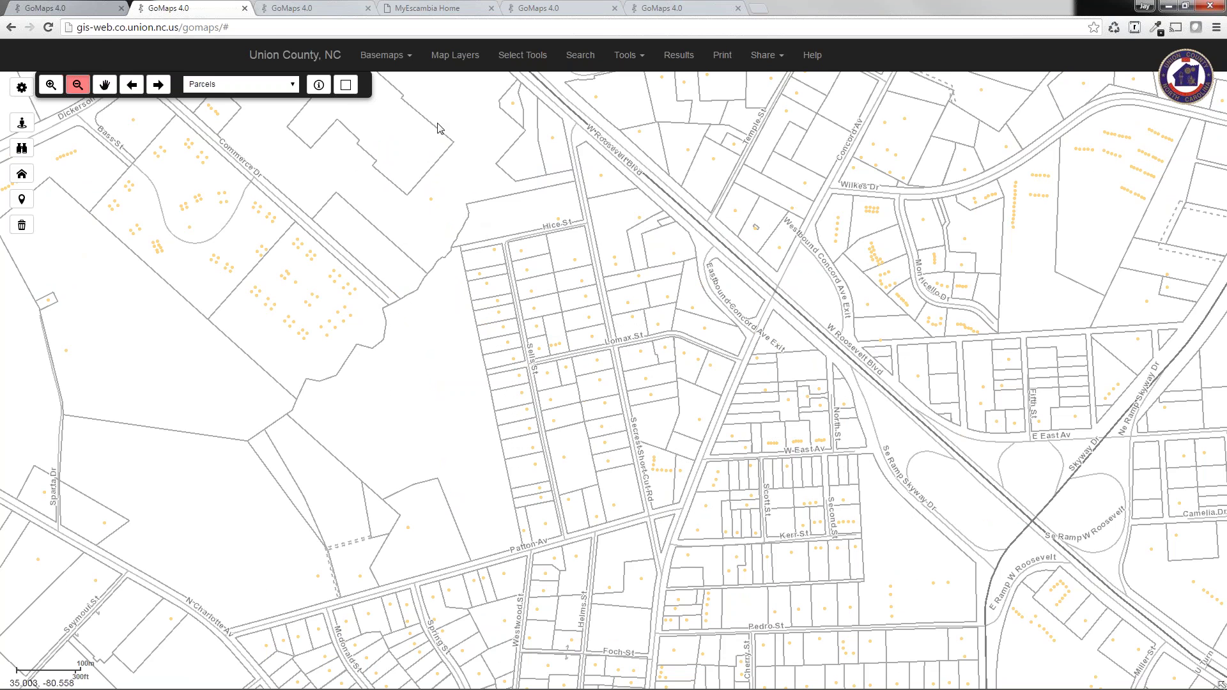
# Switch the basemap to Streets and after that to Imagery
pyautogui.click(383, 55)
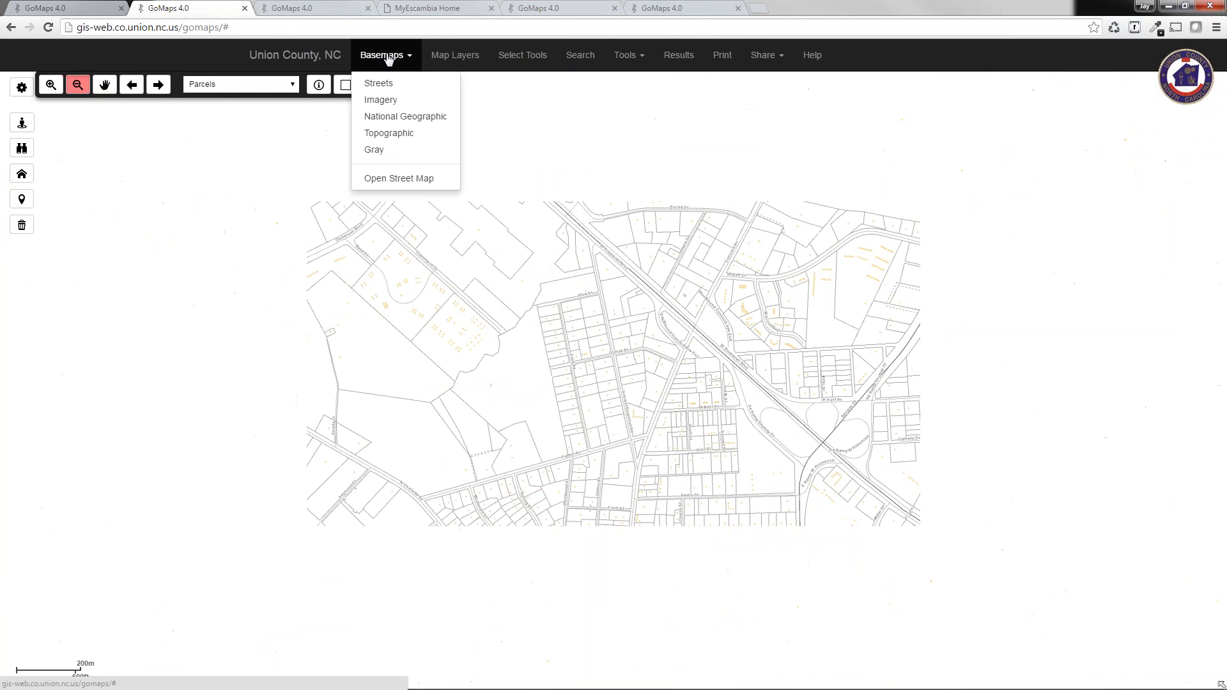
pyautogui.click(378, 83)
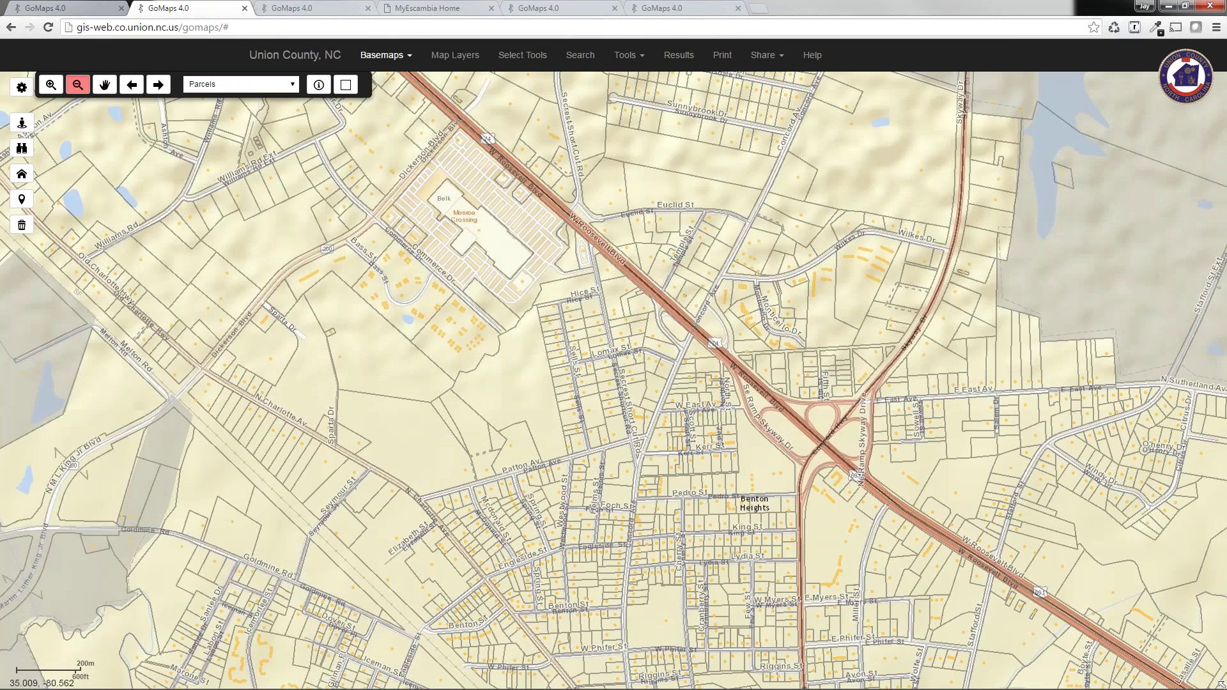
pyautogui.click(383, 56)
pyautogui.click(381, 99)
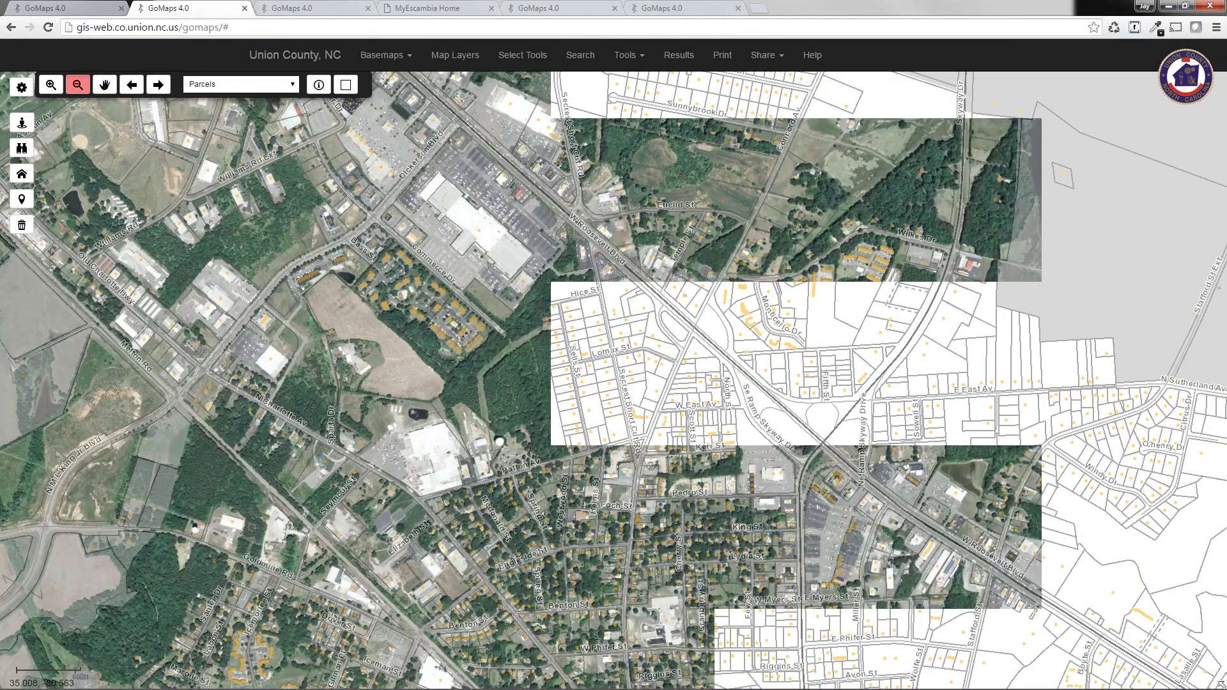
# Turn the Union County 2010 Aerials layer on and off to compare it with the imagery, and close the layer list
pyautogui.click(455, 55)
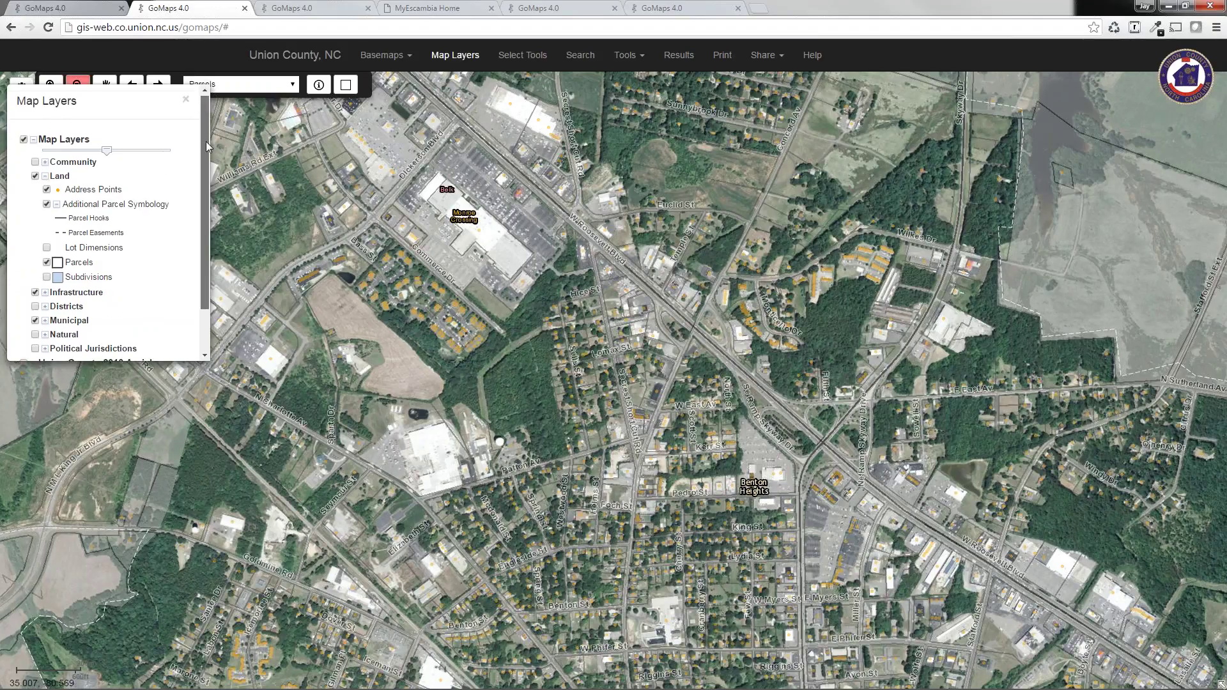
pyautogui.scroll(-1, 206, 140)
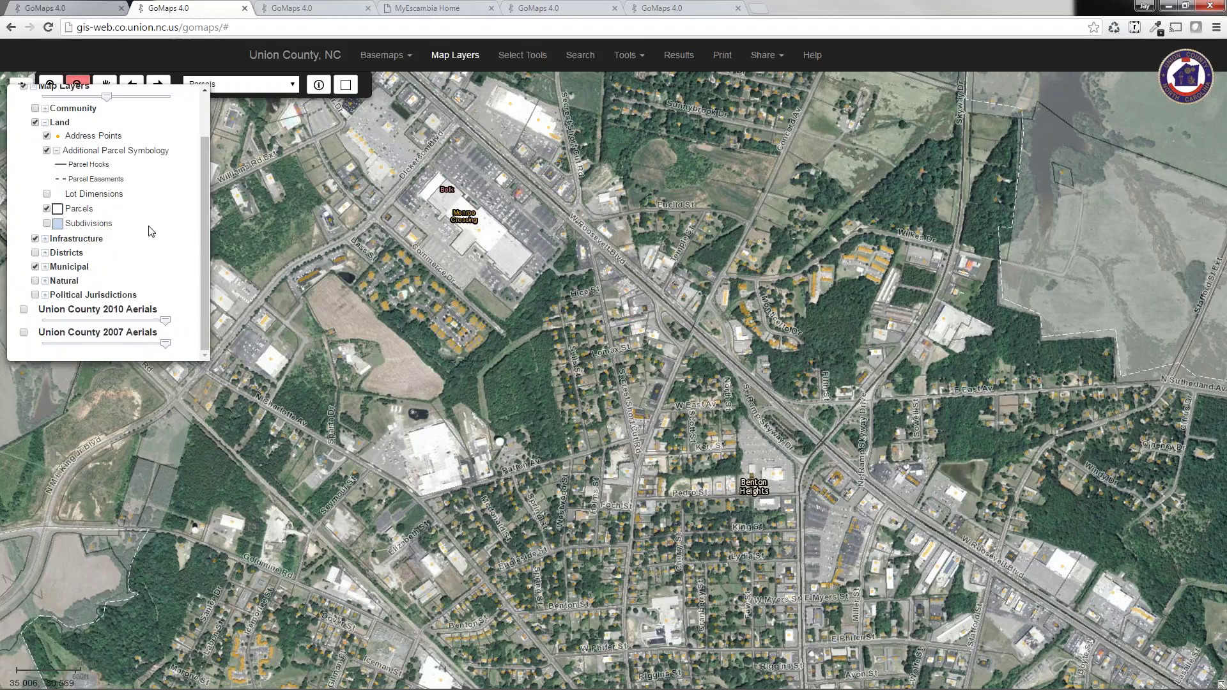
pyautogui.click(24, 311)
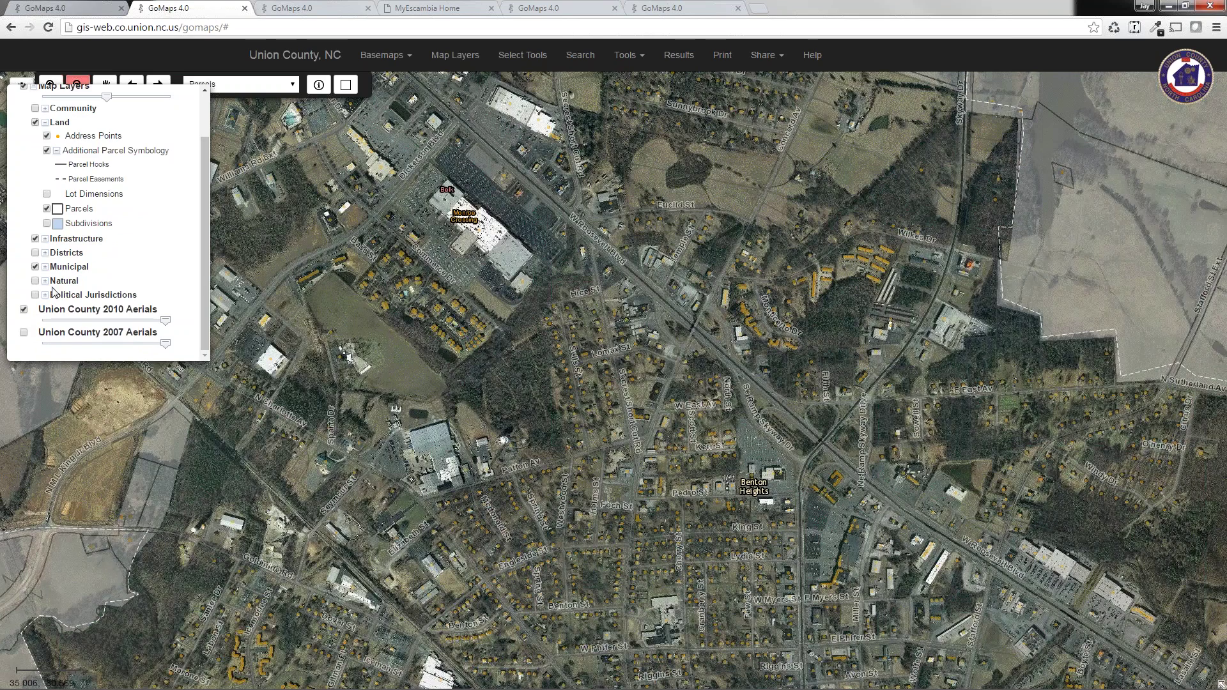
pyautogui.click(48, 307)
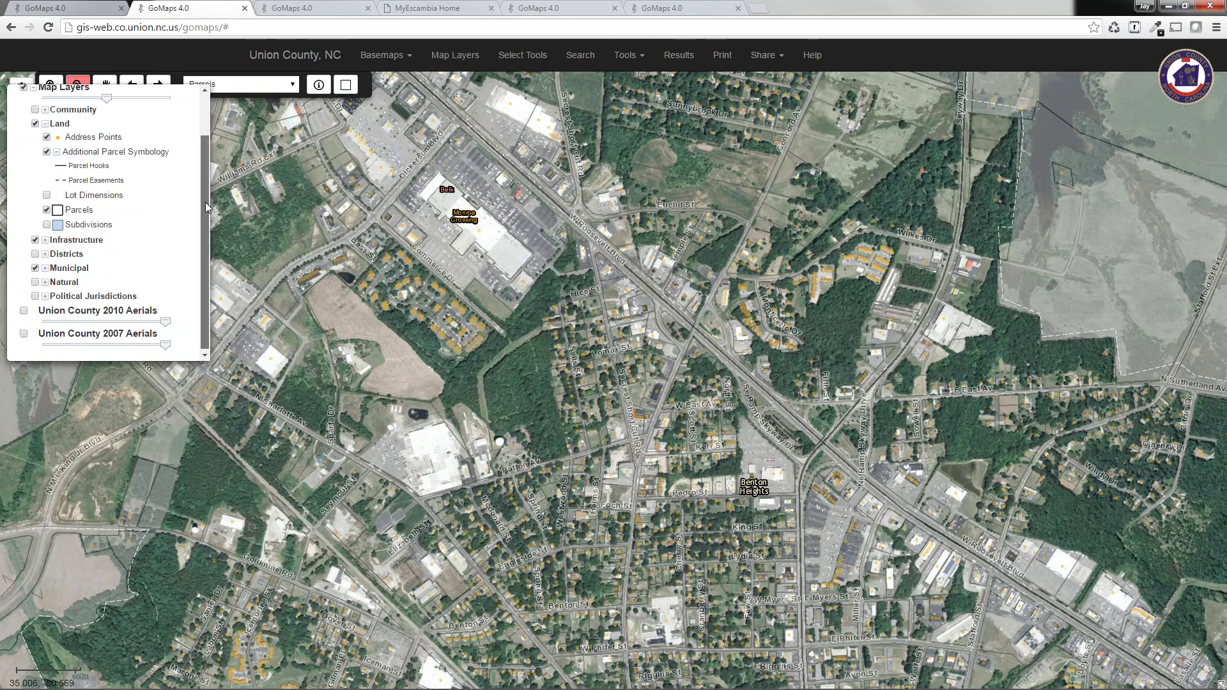
pyautogui.scroll(2, 205, 202)
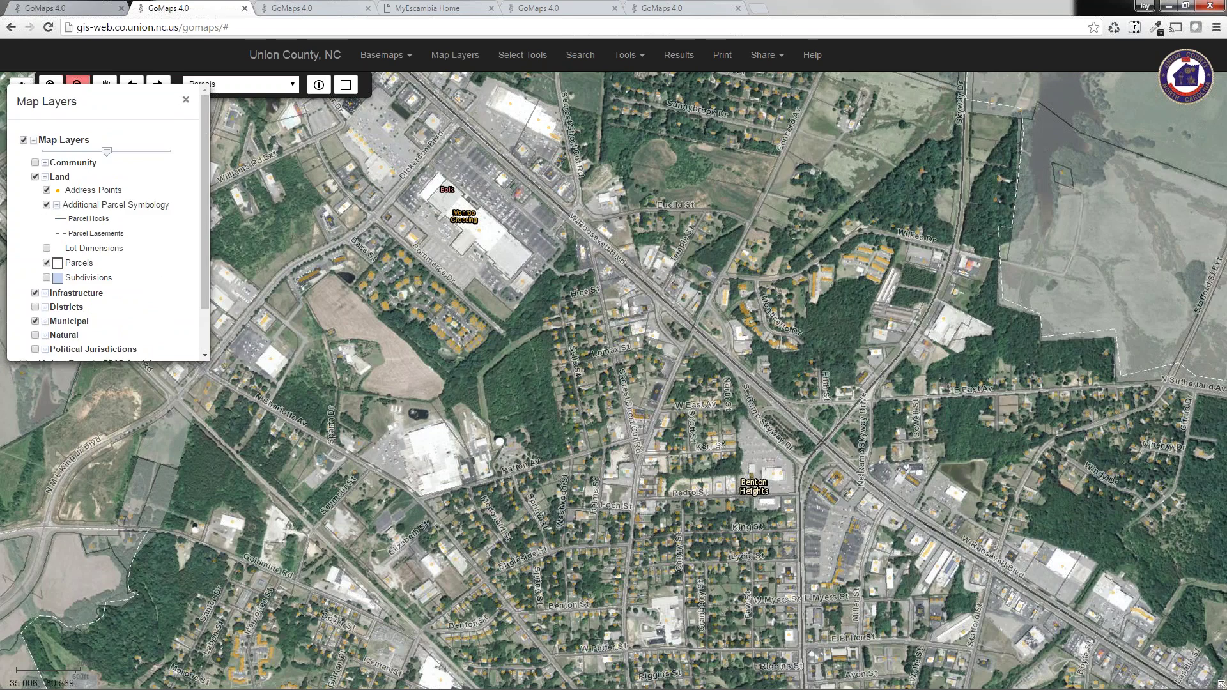
pyautogui.click(186, 98)
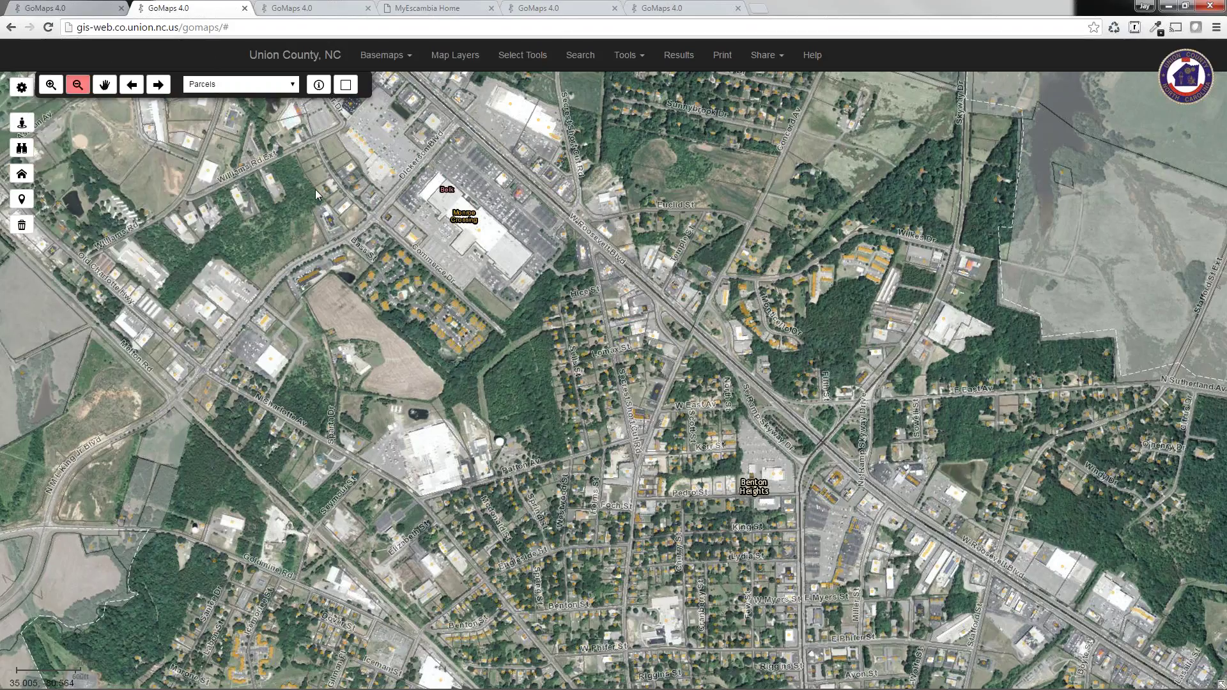
# View Google StreetView at a point on W Roosevelt Blvd near Concord Av, and close the view
pyautogui.click(23, 124)
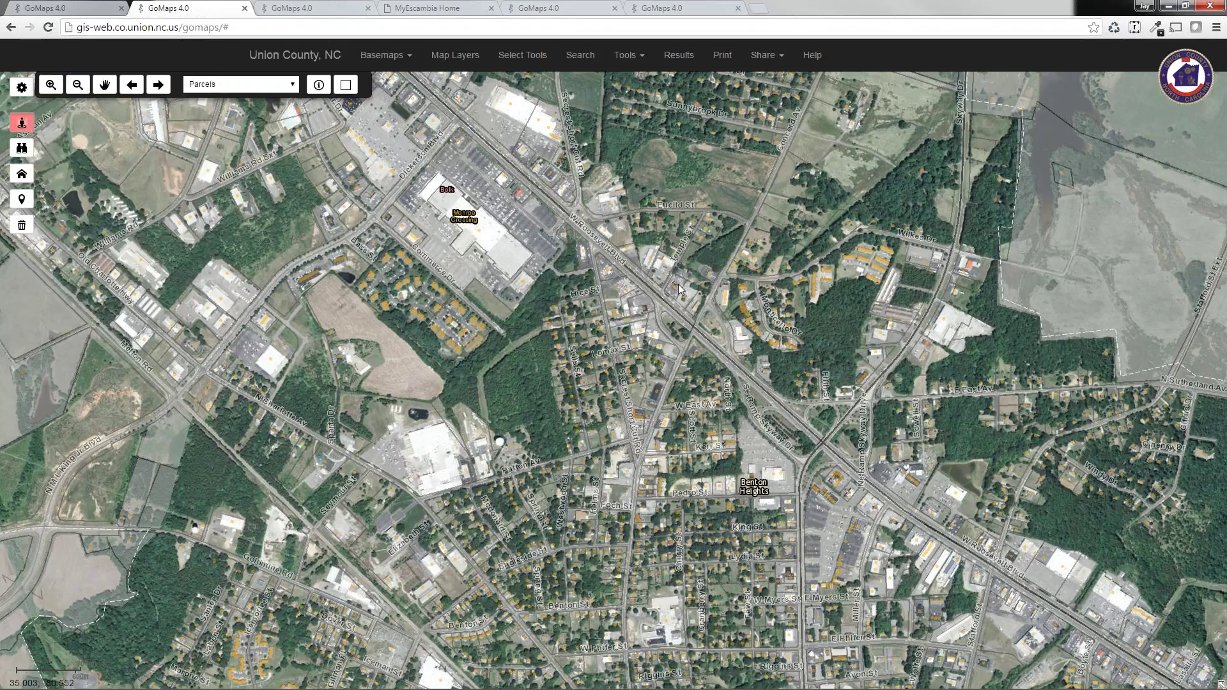
pyautogui.click(644, 277)
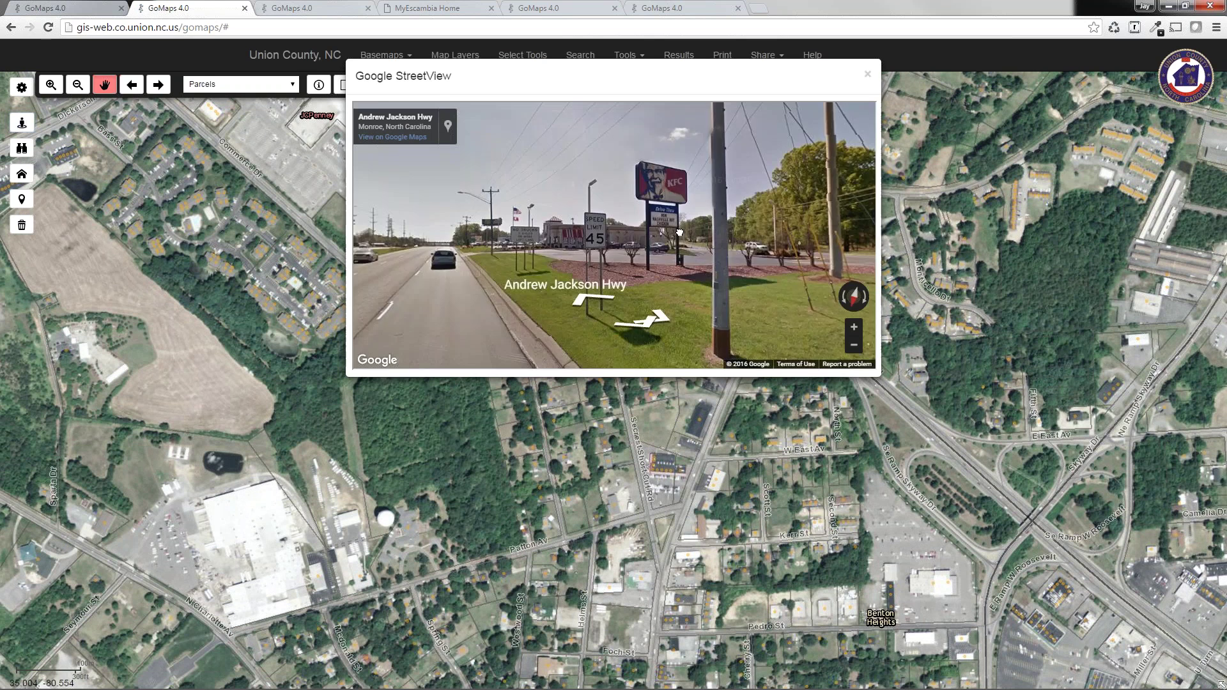
pyautogui.click(867, 76)
# Switch to the third GoMaps browser tab and zoom in to the parcels along Price Rushing Rd
pyautogui.hotkey('ctrl', 'Tab')
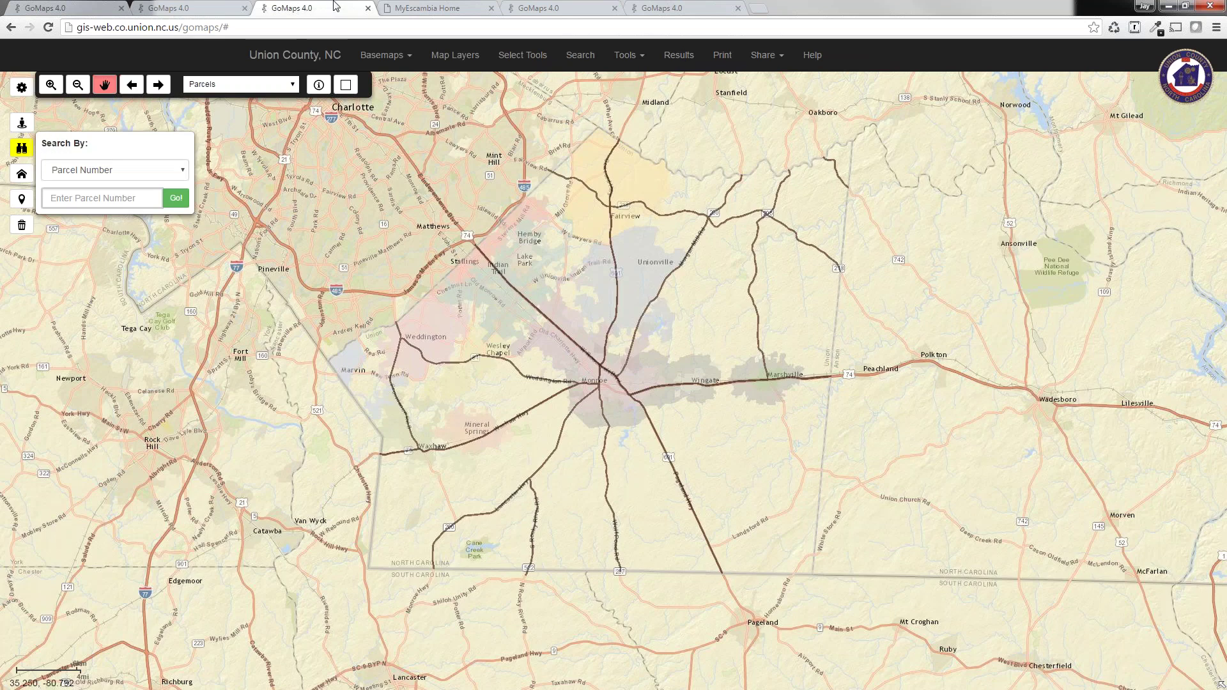
pyautogui.moveTo(636, 300); pyautogui.dragTo(685, 335)
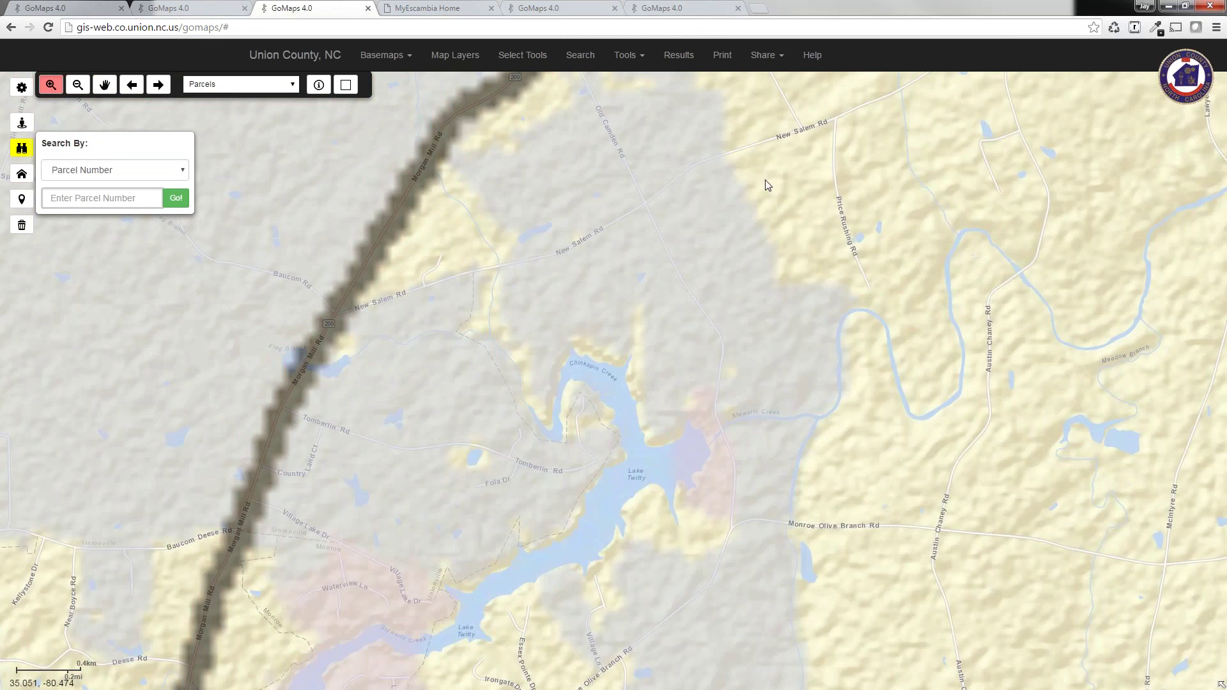
pyautogui.moveTo(765, 179); pyautogui.dragTo(870, 255)
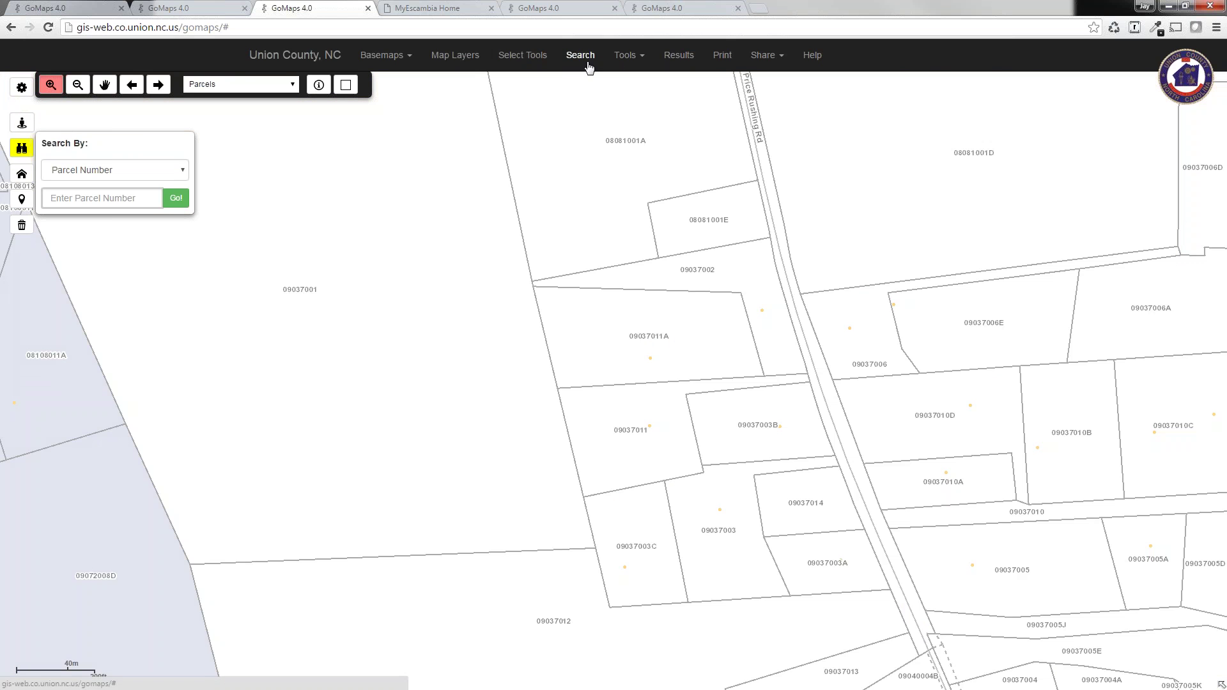
# Draw a freehand polygon markup shape over the parcels on both sides of Price Rushing Rd
pyautogui.click(620, 57)
pyautogui.click(626, 87)
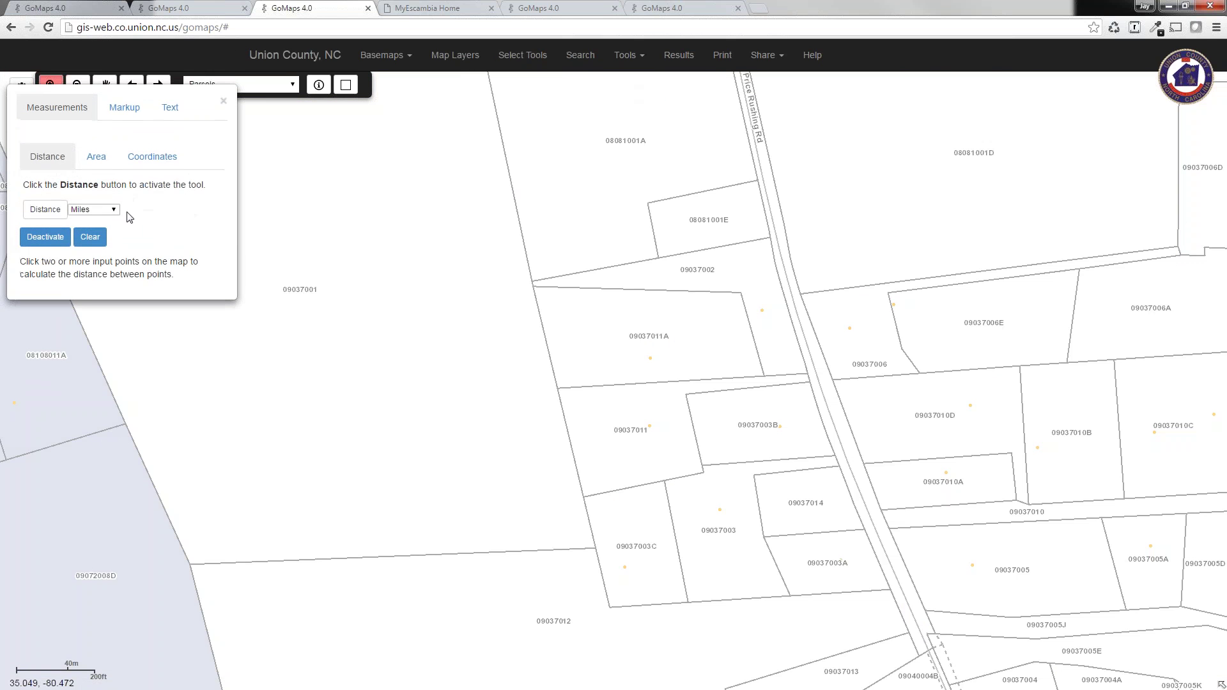
pyautogui.click(124, 108)
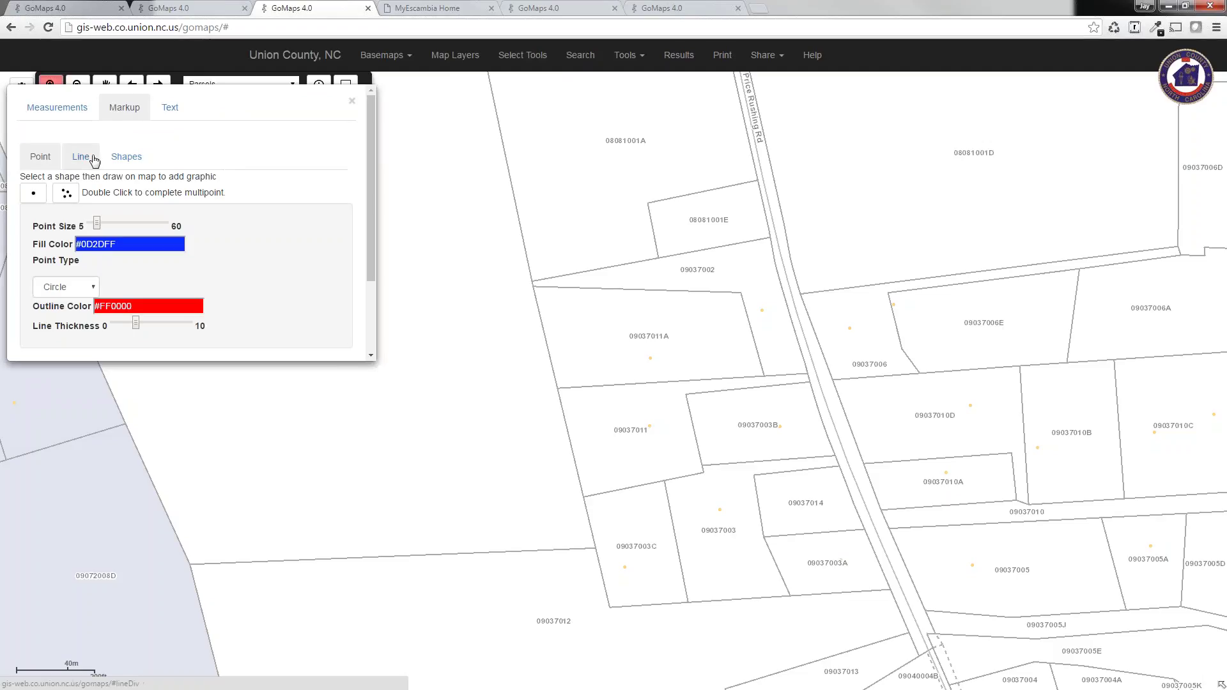
pyautogui.click(117, 164)
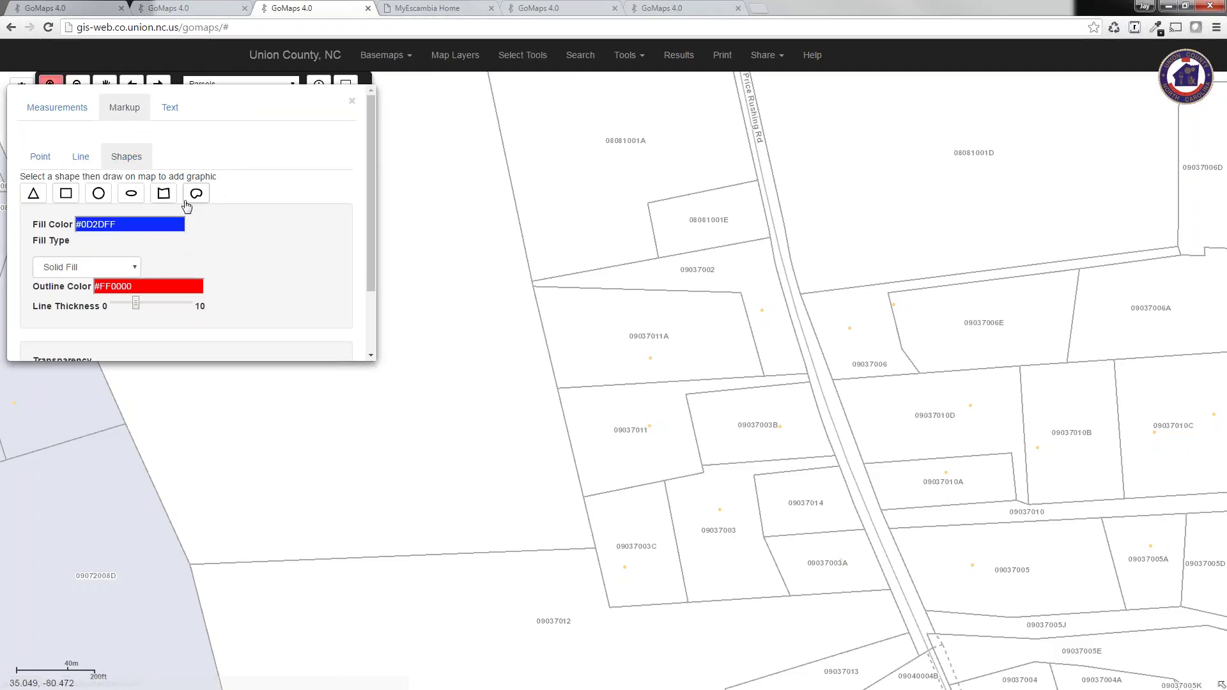
pyautogui.moveTo(369, 160); pyautogui.dragTo(371, 201)
pyautogui.scroll(-1, 371, 205)
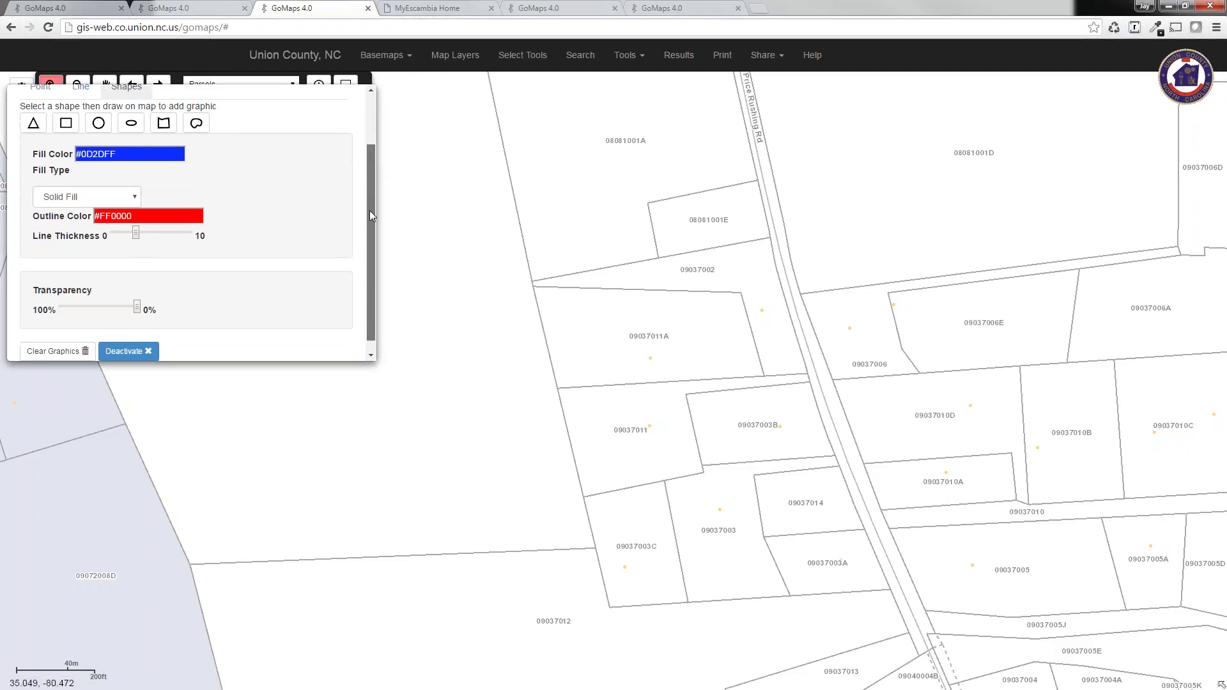
pyautogui.click(196, 122)
pyautogui.moveTo(616, 388)
pyautogui.mouseDown()
pyautogui.moveTo(553, 310)
pyautogui.moveTo(745, 74)
pyautogui.moveTo(963, 501)
pyautogui.moveTo(778, 455)
pyautogui.moveTo(616, 390)
pyautogui.mouseUp()
# Change the freehand shape's fill color to yellow-green #D5FF2B
pyautogui.click(112, 154)
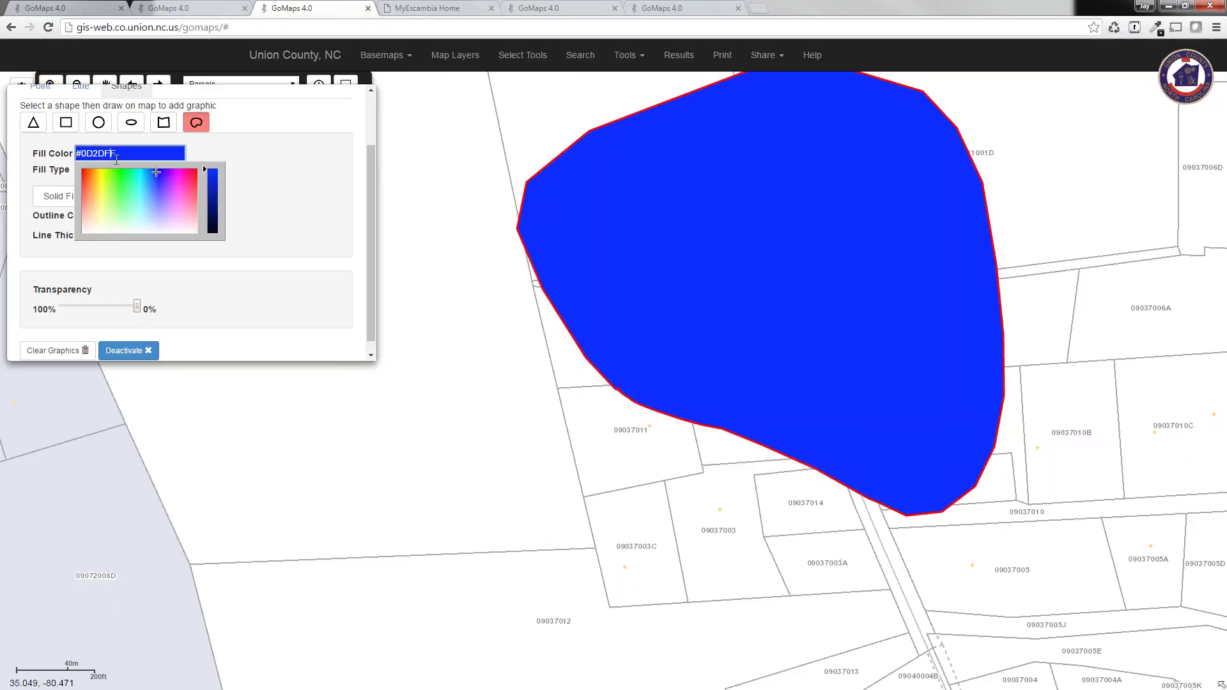
pyautogui.click(105, 180)
pyautogui.click(255, 189)
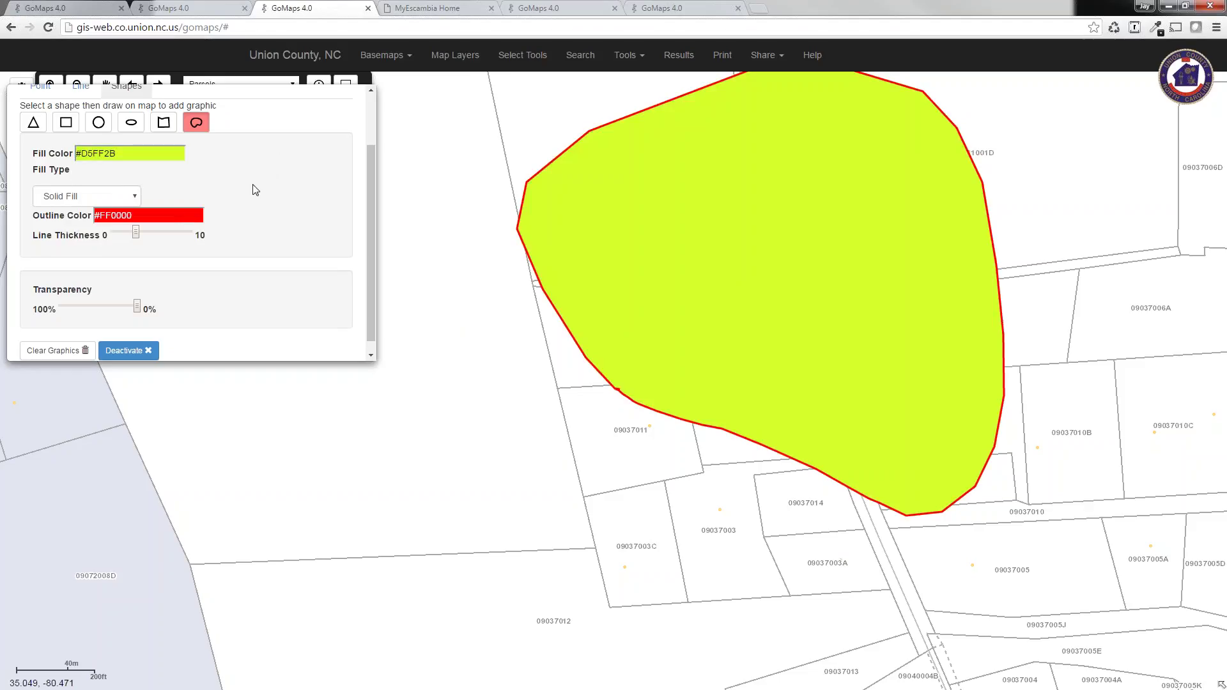
# Set the freehand shape's outline color to #FFDA21 and make the shape semi-transparent so the parcels show through
pyautogui.click(183, 218)
pyautogui.click(157, 248)
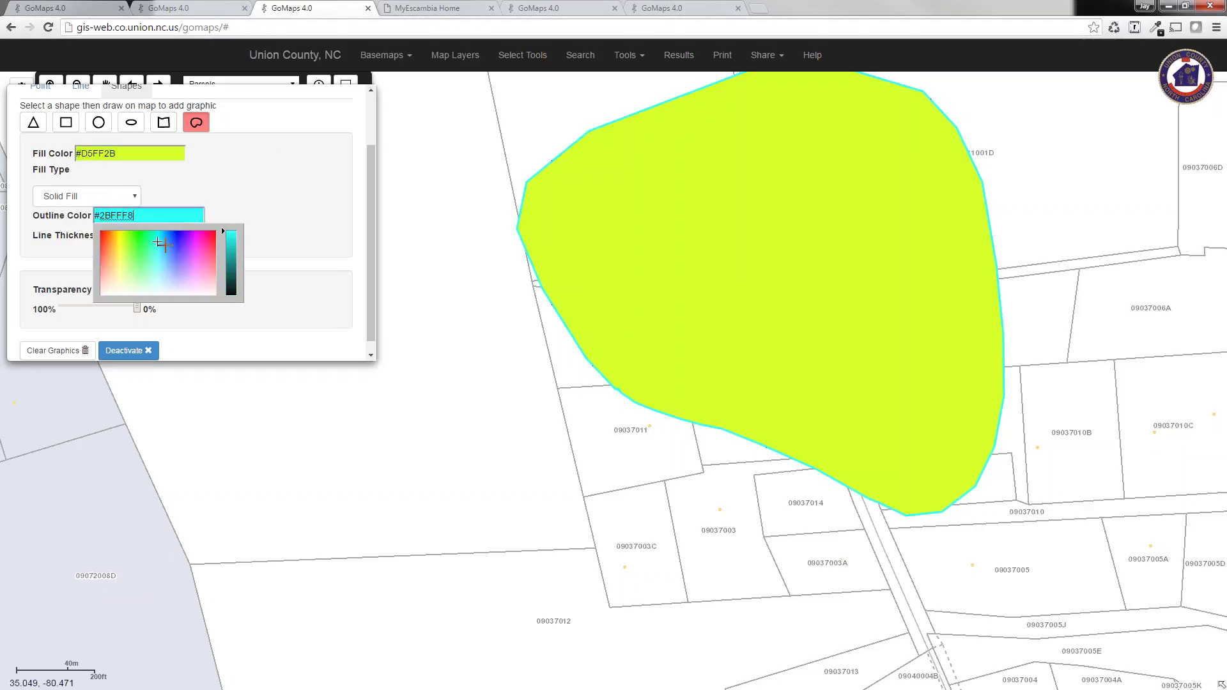
pyautogui.click(142, 252)
pyautogui.click(119, 240)
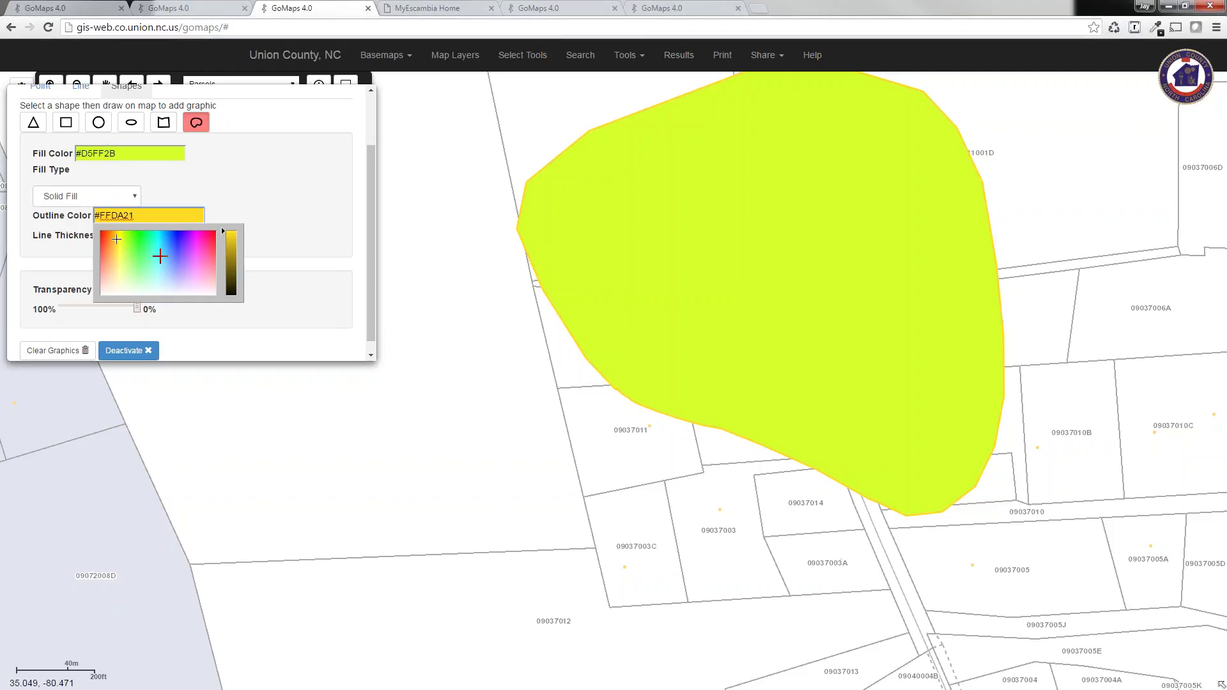
pyautogui.click(298, 214)
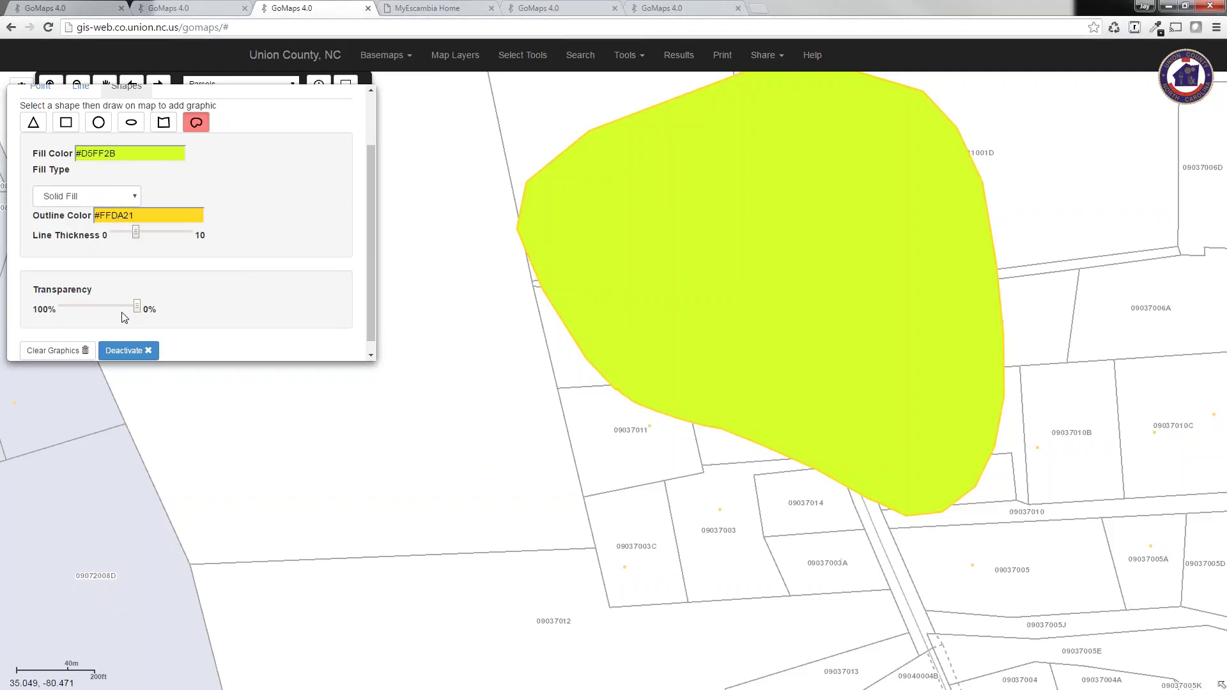
pyautogui.moveTo(123, 313); pyautogui.dragTo(85, 311)
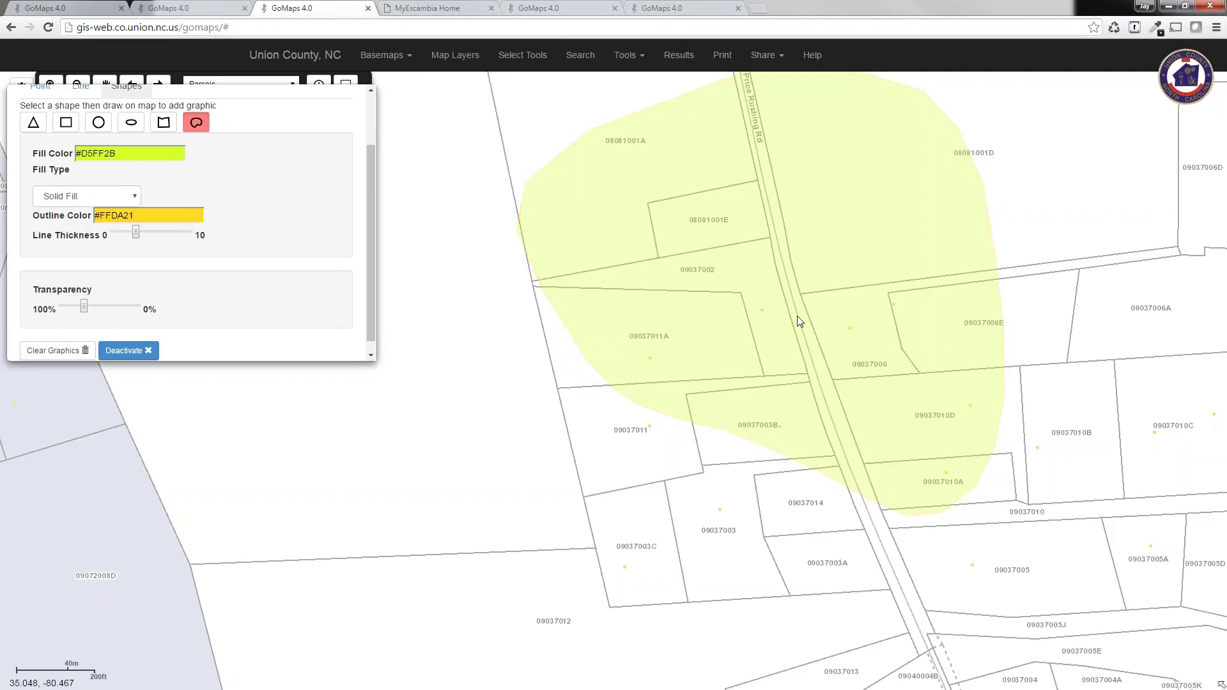
# Add the text "very nice spot" to the map just west of the shape, deactivate the text tool and close the markup tools
pyautogui.moveTo(369, 179)
pyautogui.mouseDown()
pyautogui.moveTo(374, 195)
pyautogui.moveTo(373, 117)
pyautogui.mouseUp()
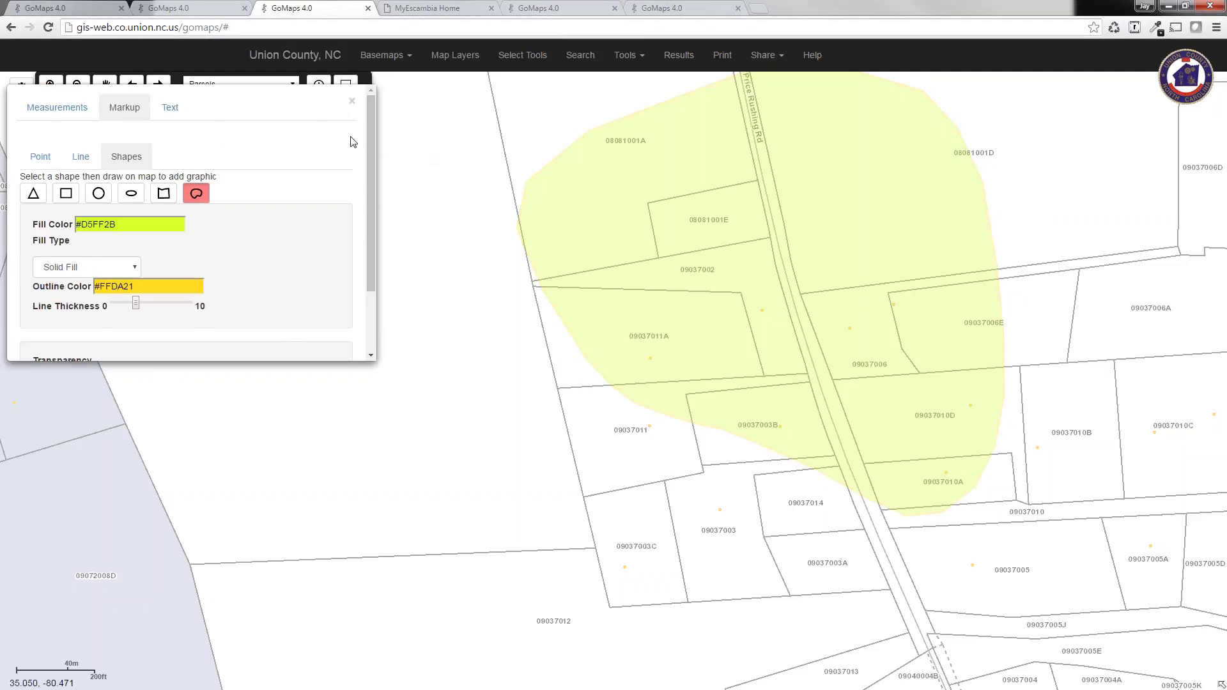
pyautogui.click(177, 115)
pyautogui.click(63, 151)
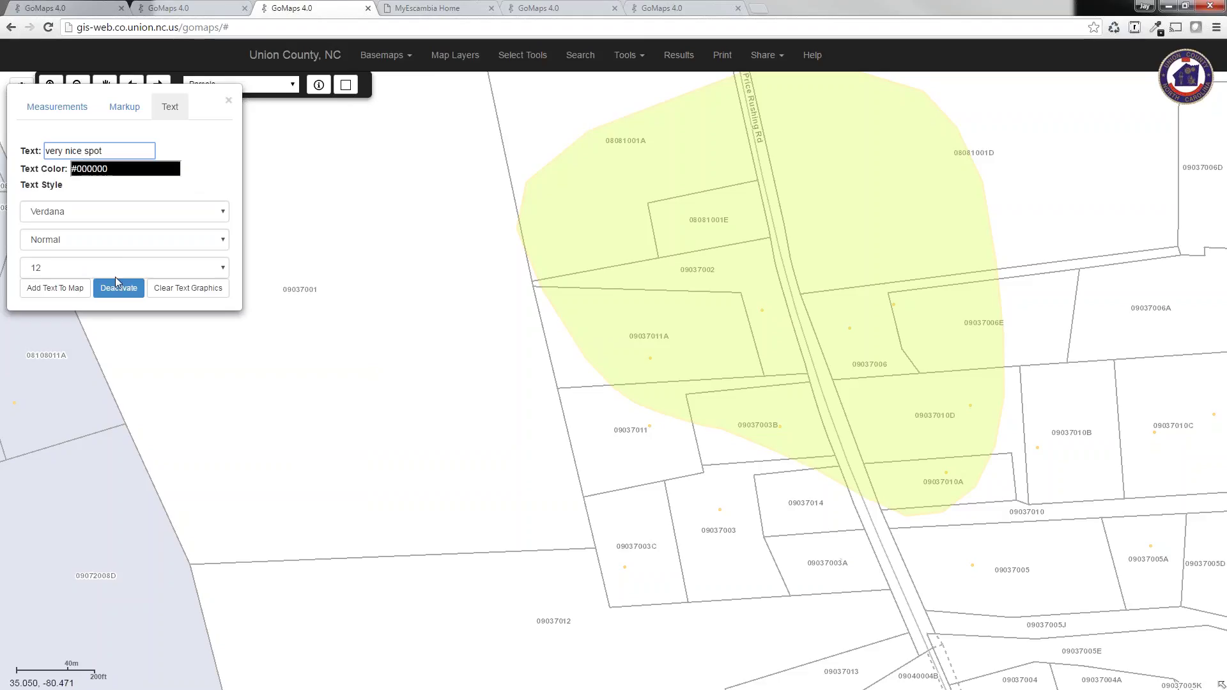
pyautogui.click(55, 288)
pyautogui.click(469, 231)
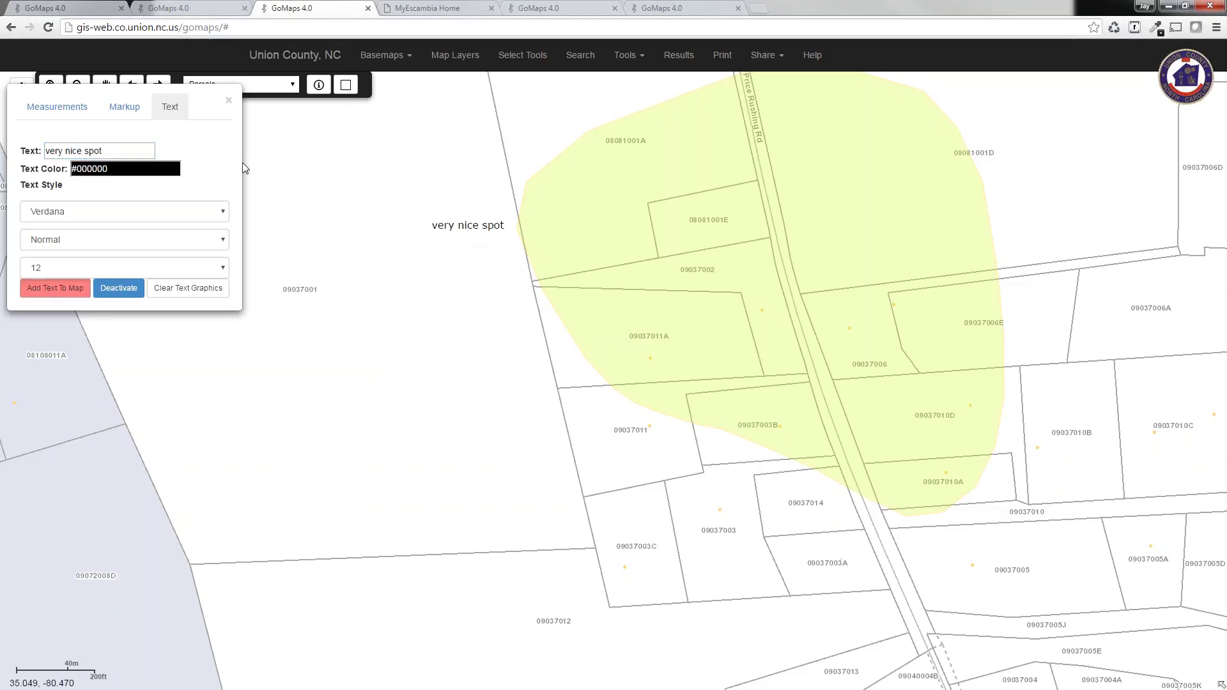
pyautogui.click(127, 289)
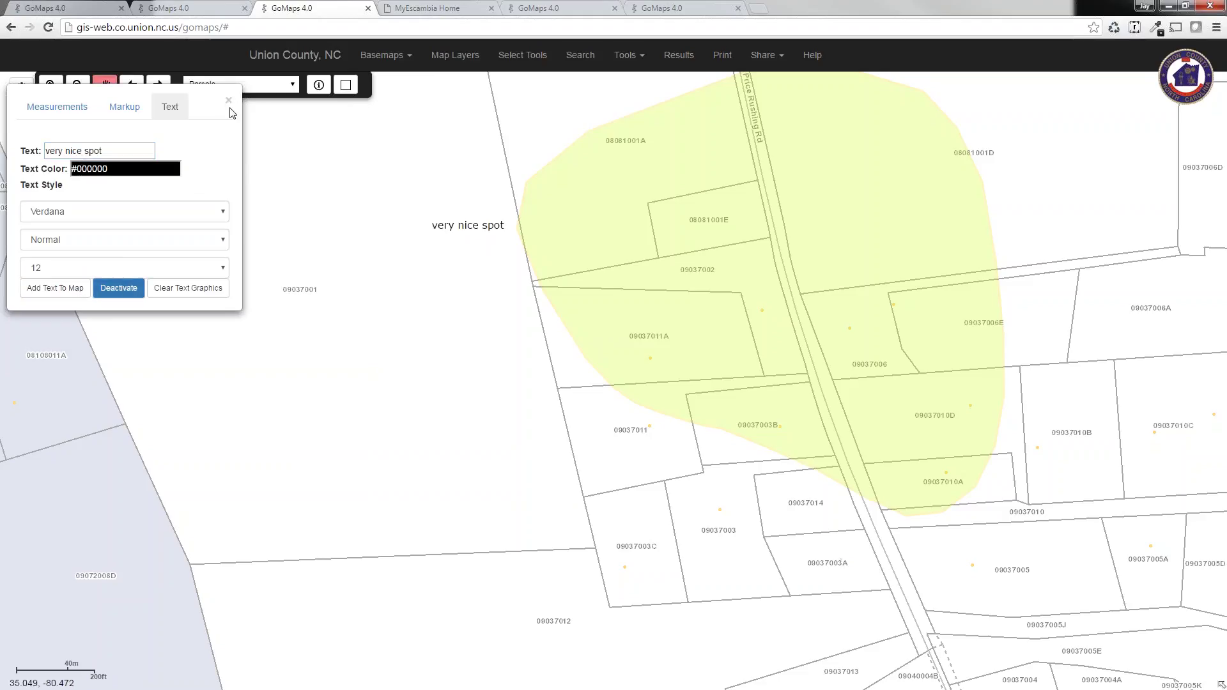
pyautogui.click(228, 101)
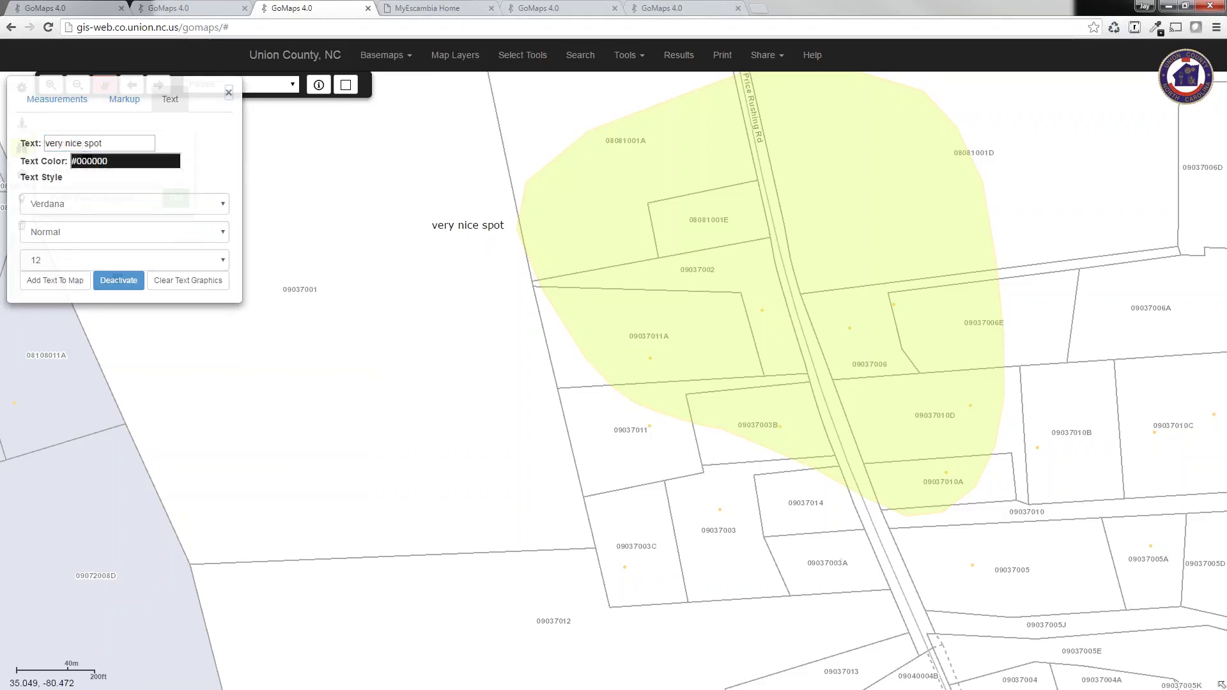
# Print the marked-up map to a PDF and open the resulting document
pyautogui.click(724, 56)
pyautogui.click(35, 229)
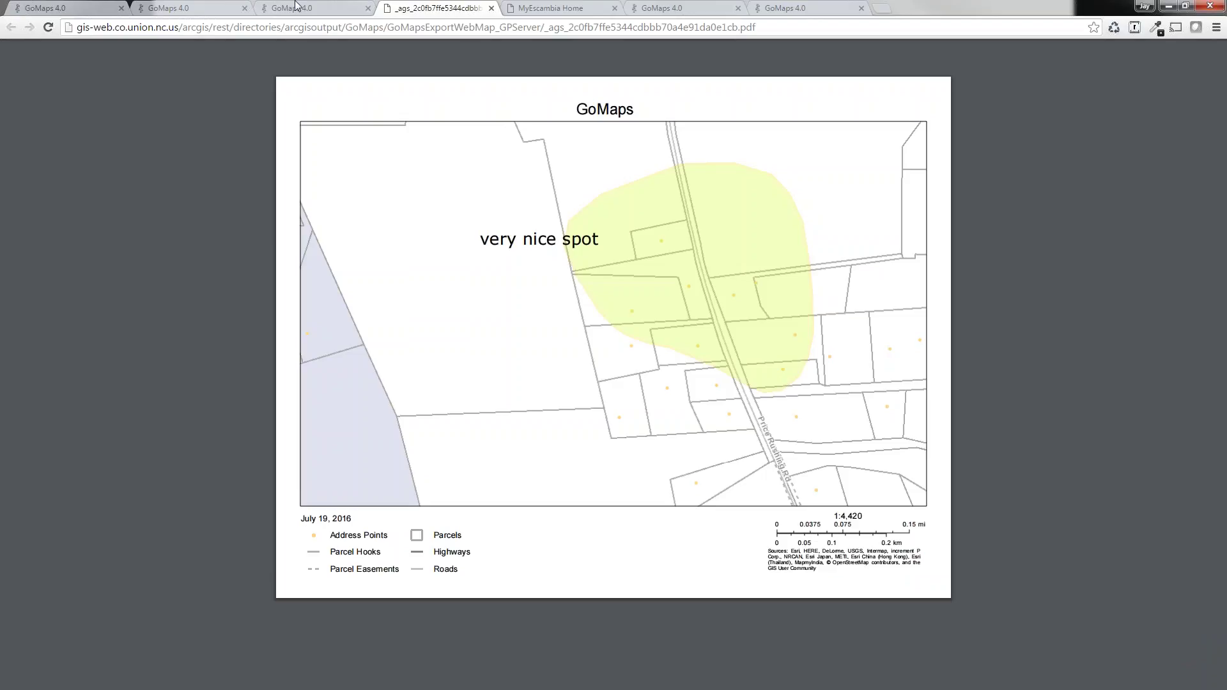
# Close the printed PDF and the print settings, and clear all markup graphics from the map
pyautogui.click(491, 8)
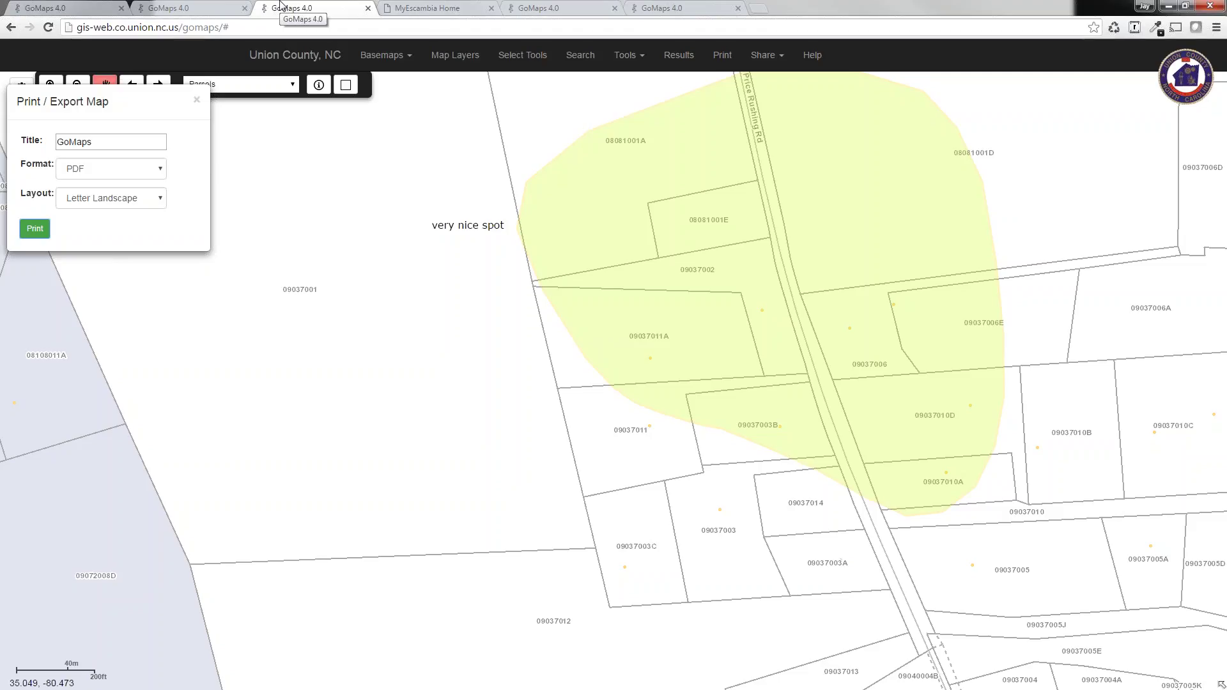
pyautogui.click(197, 99)
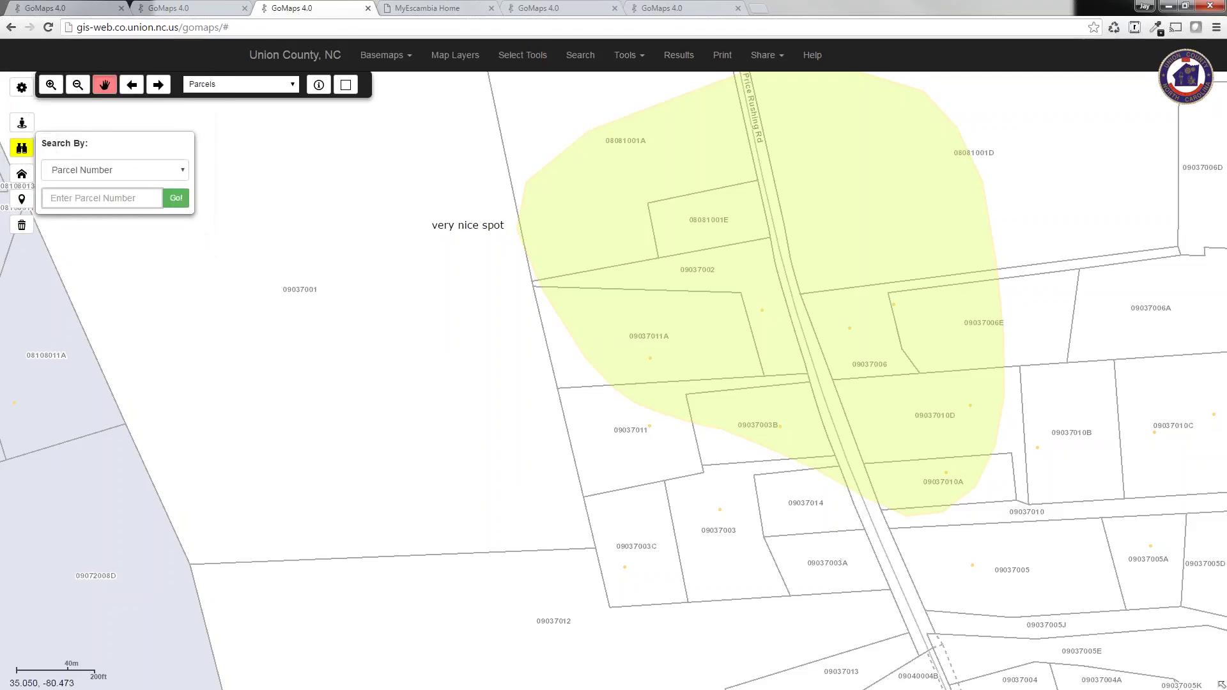
pyautogui.click(22, 225)
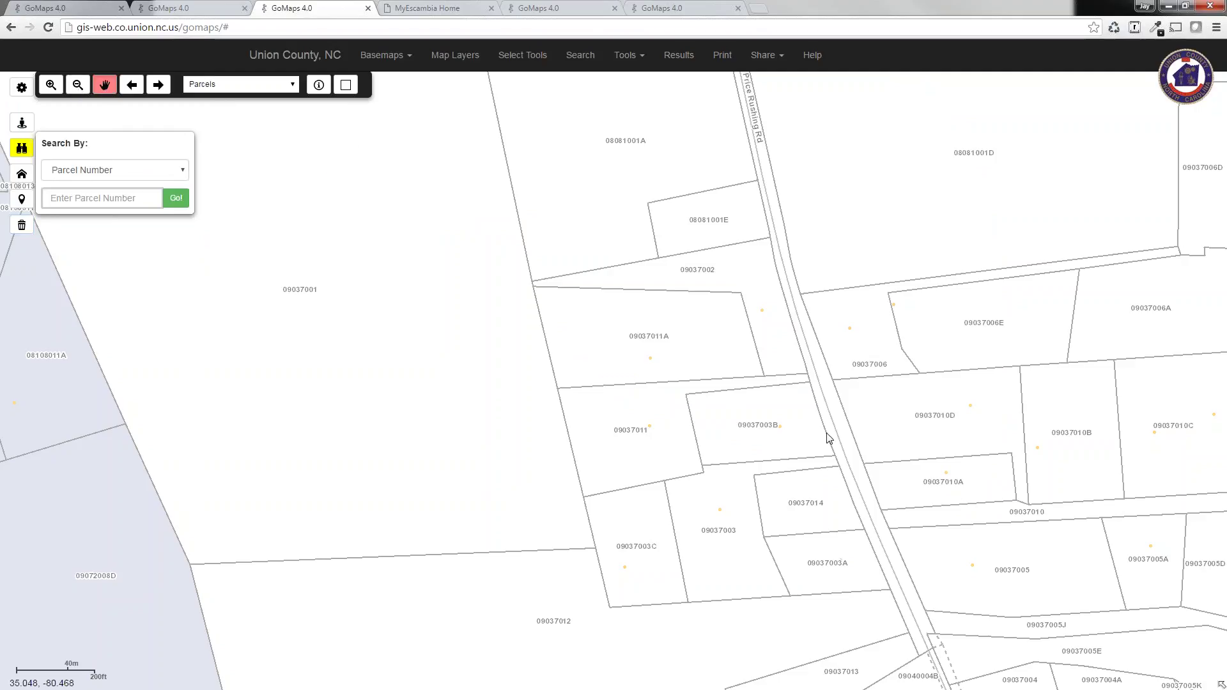
# Select parcels 09037006, 09037006E, 09037010D and 09037010A east of Price Rushing Rd with a selection rectangle
pyautogui.moveTo(706, 432); pyautogui.dragTo(440, 438)
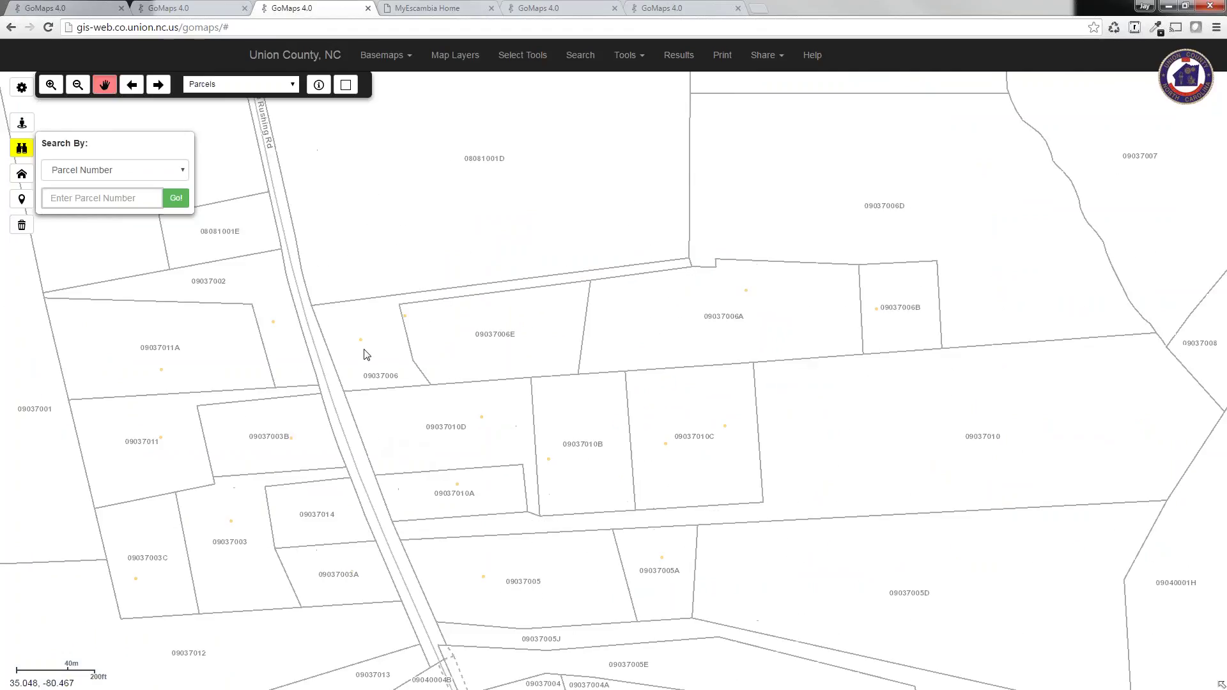
pyautogui.click(346, 85)
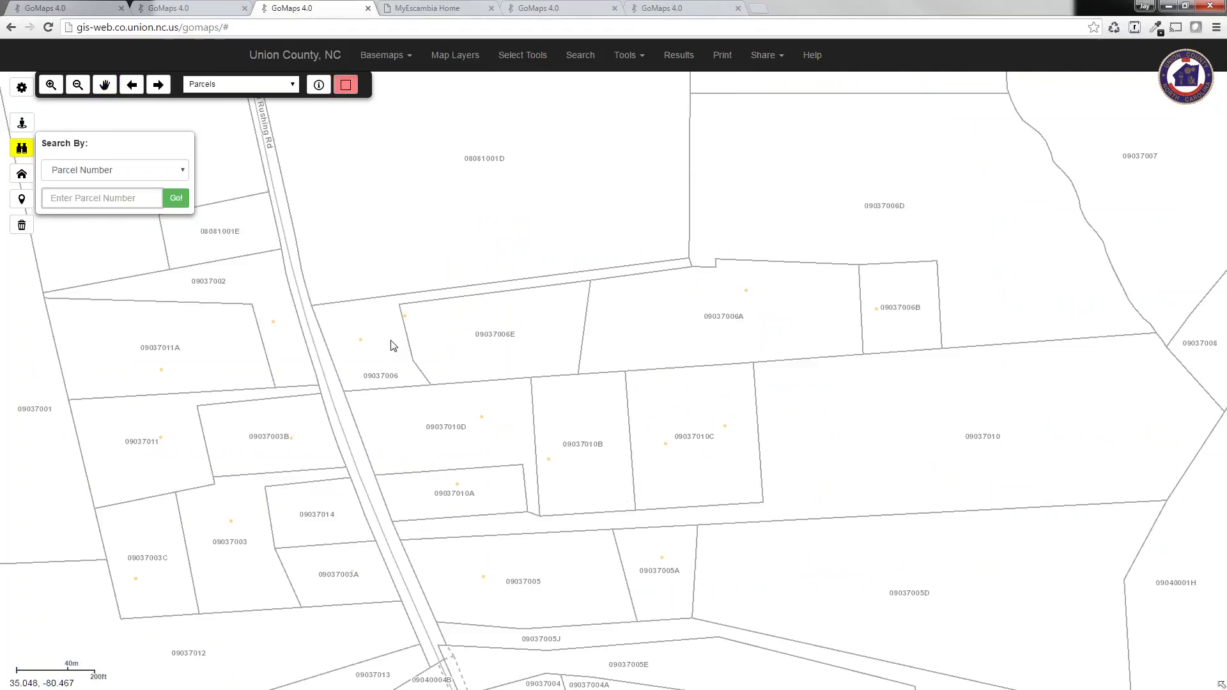
pyautogui.moveTo(389, 339); pyautogui.dragTo(477, 498)
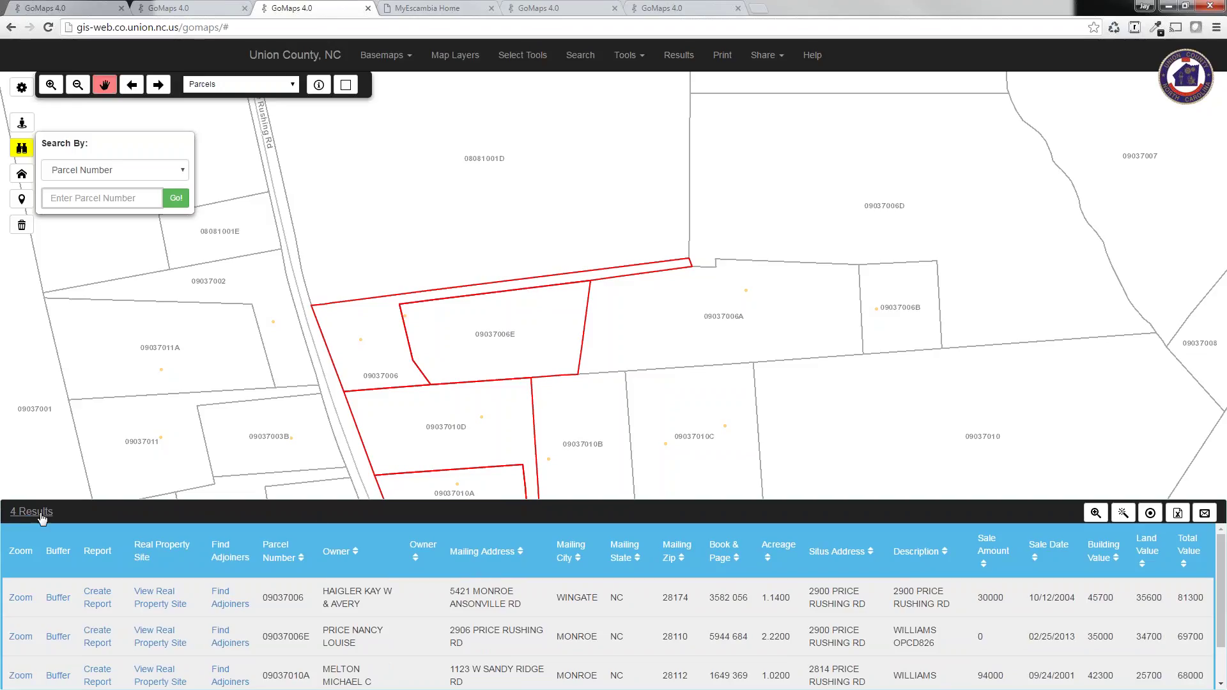
# Share the current map with its selected parcels to Google+ and open the generated GoMaps 4.0 link from the post preview
pyautogui.click(779, 56)
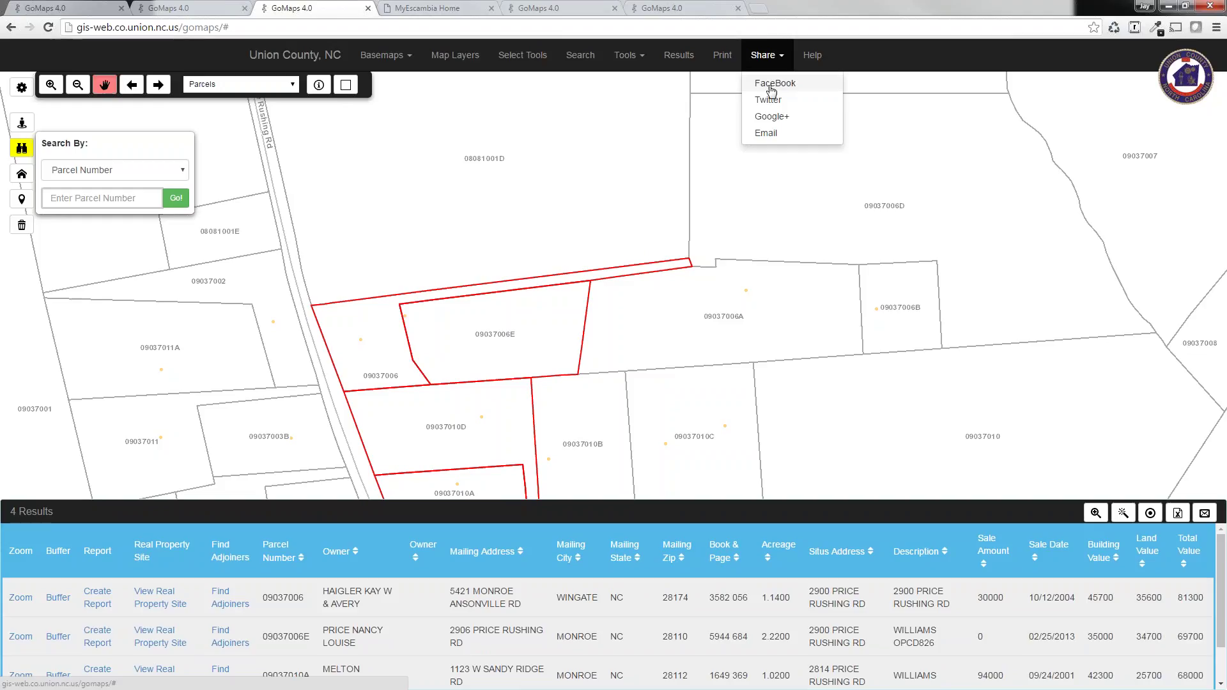
pyautogui.click(767, 116)
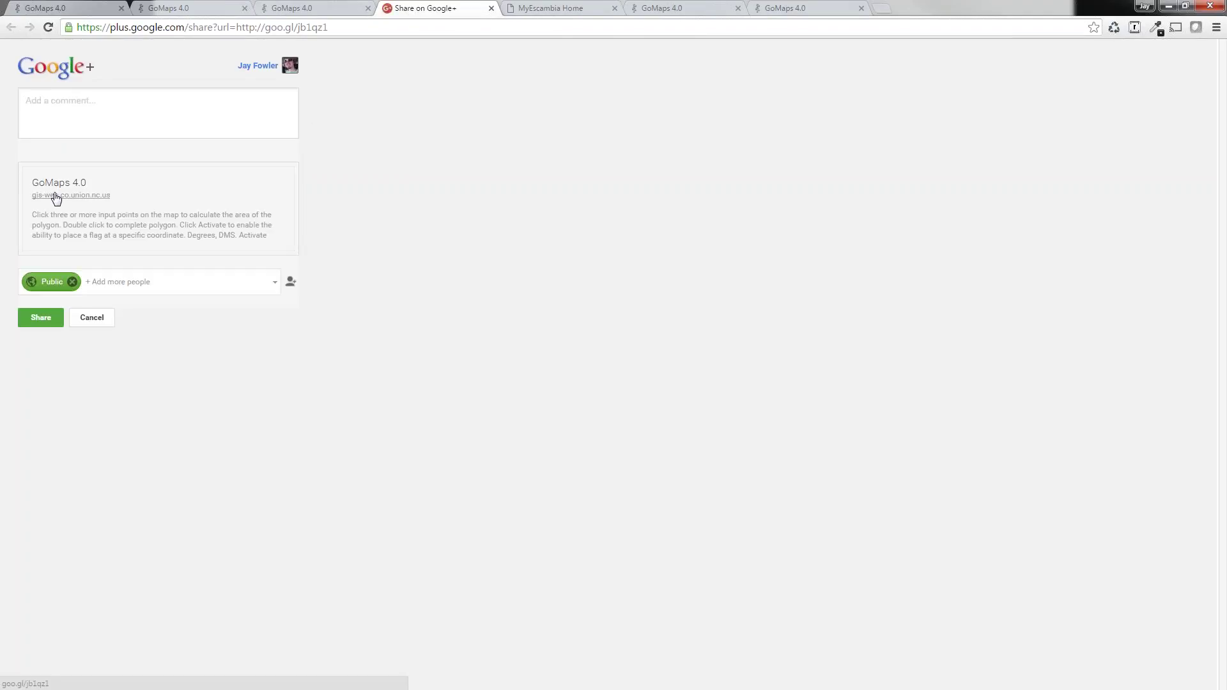
pyautogui.click(59, 183)
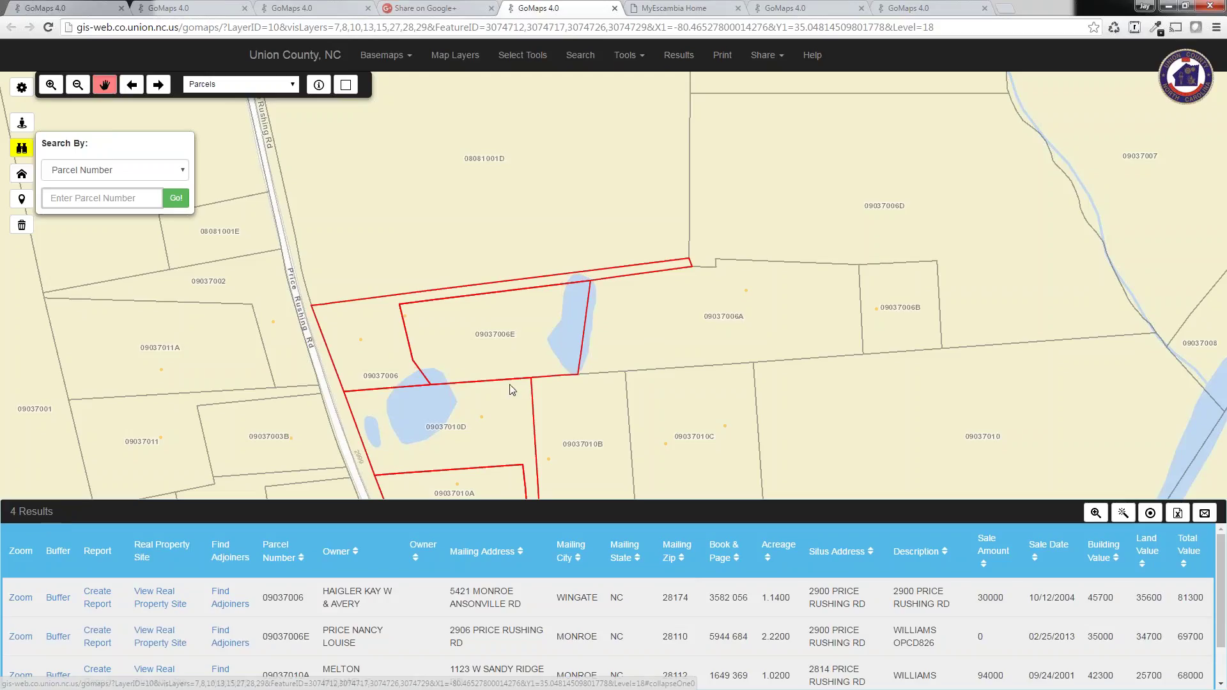
# Close the shared map and the Google+ share page, and switch from the original GoMaps map to the slide presentation
pyautogui.click(615, 8)
pyautogui.click(490, 8)
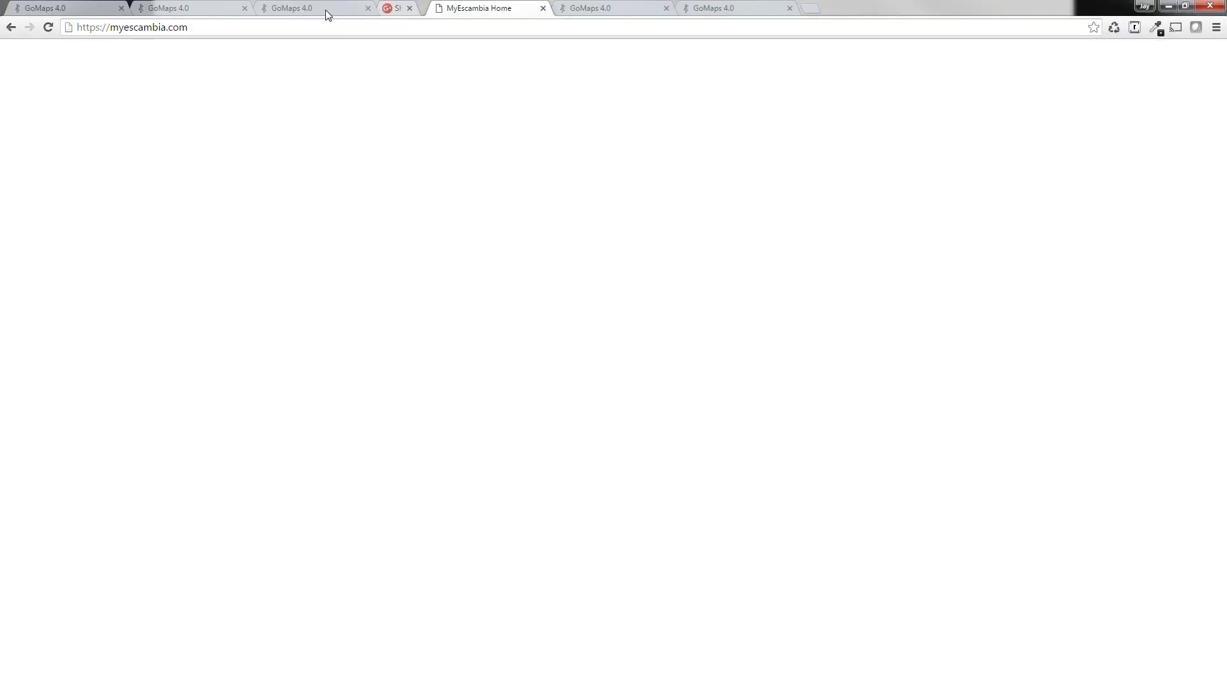
pyautogui.click(327, 14)
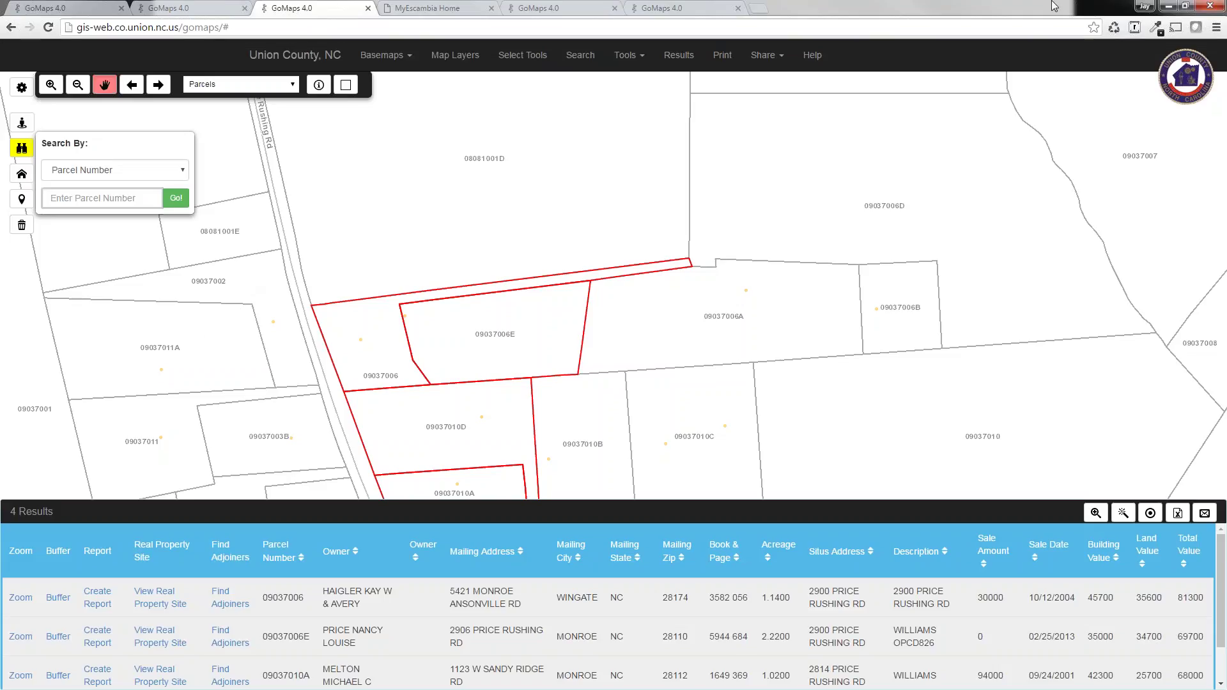
pyautogui.click(1167, 6)
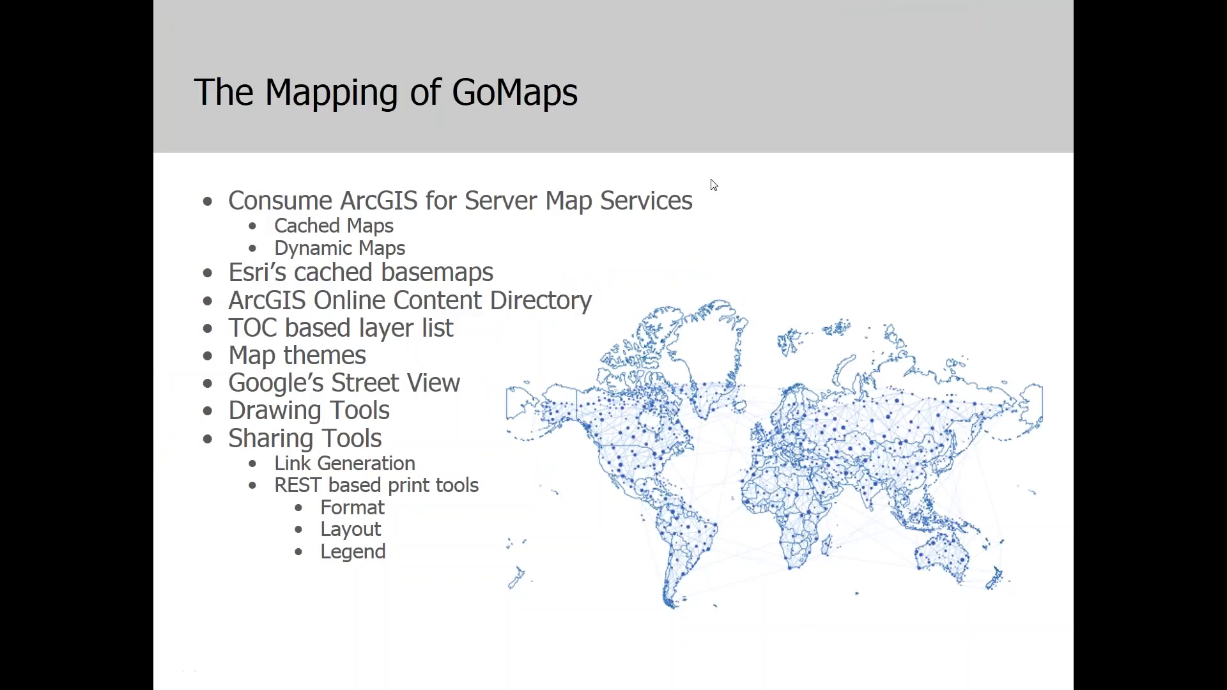
pyautogui.click(714, 186)
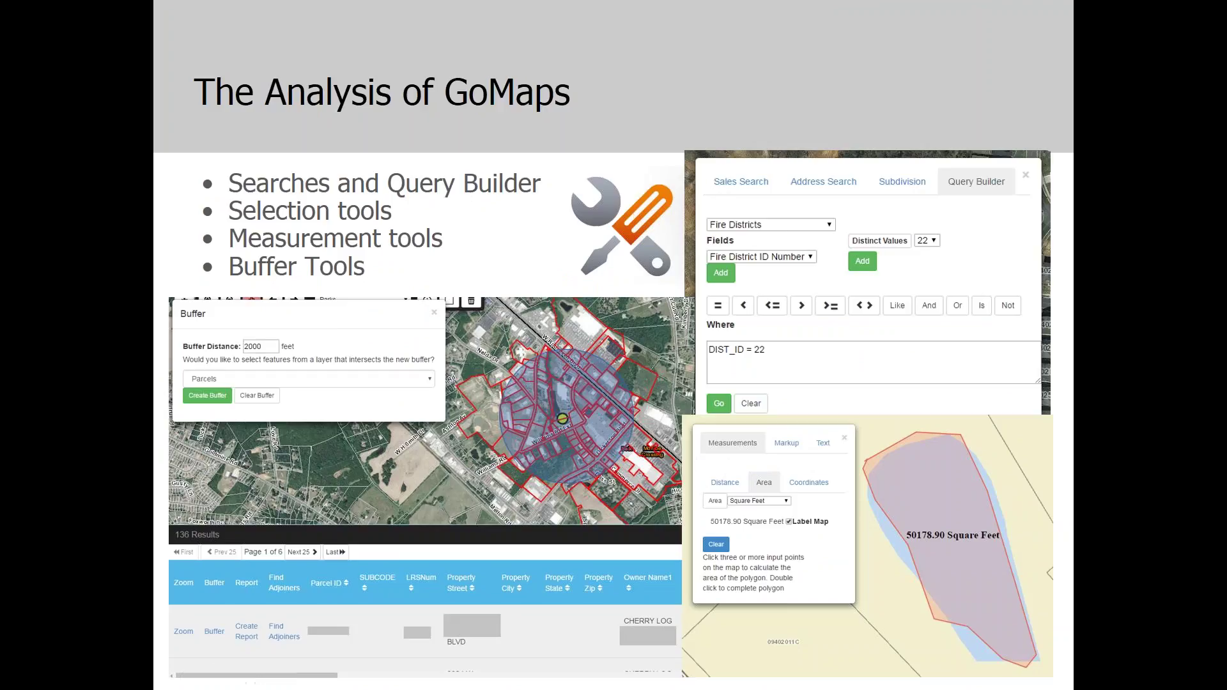